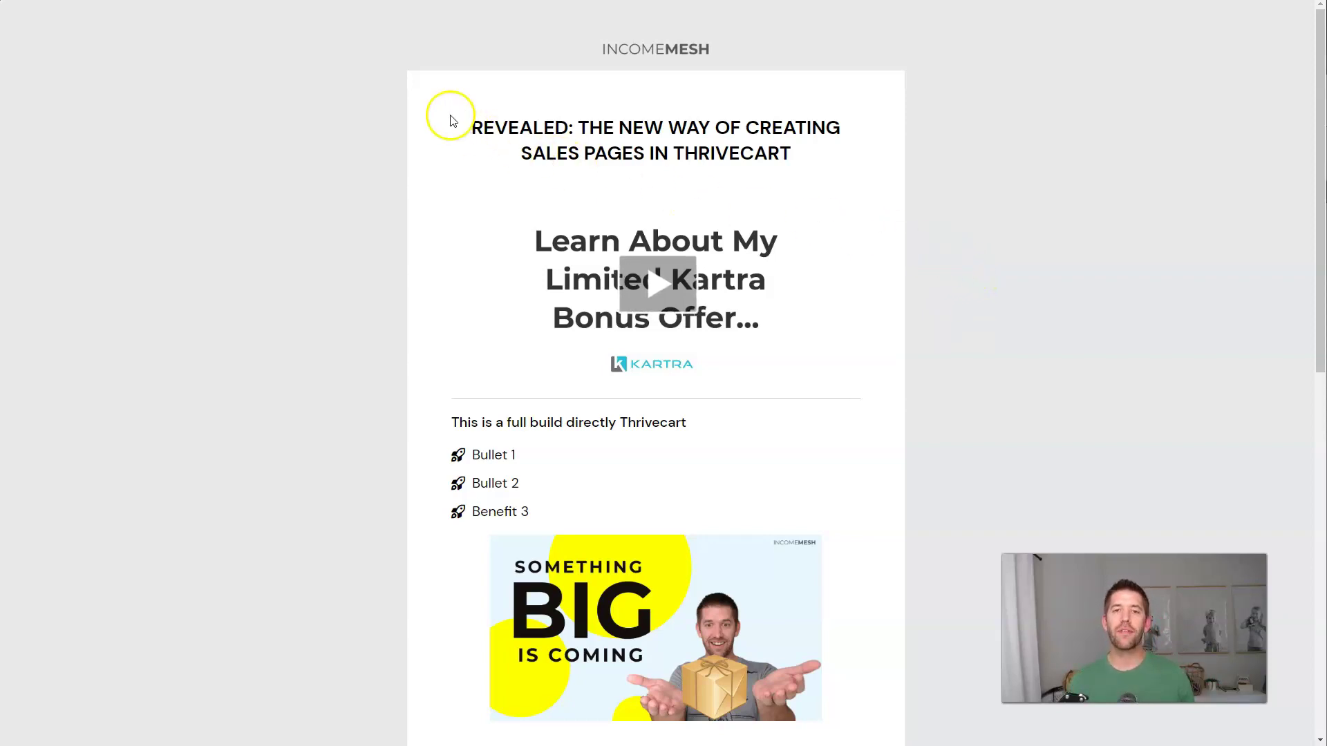
# Autofill the saved email in the sales page checkout, then continue to the Payment step's card number field
pyautogui.scroll(-2, 548, 124)
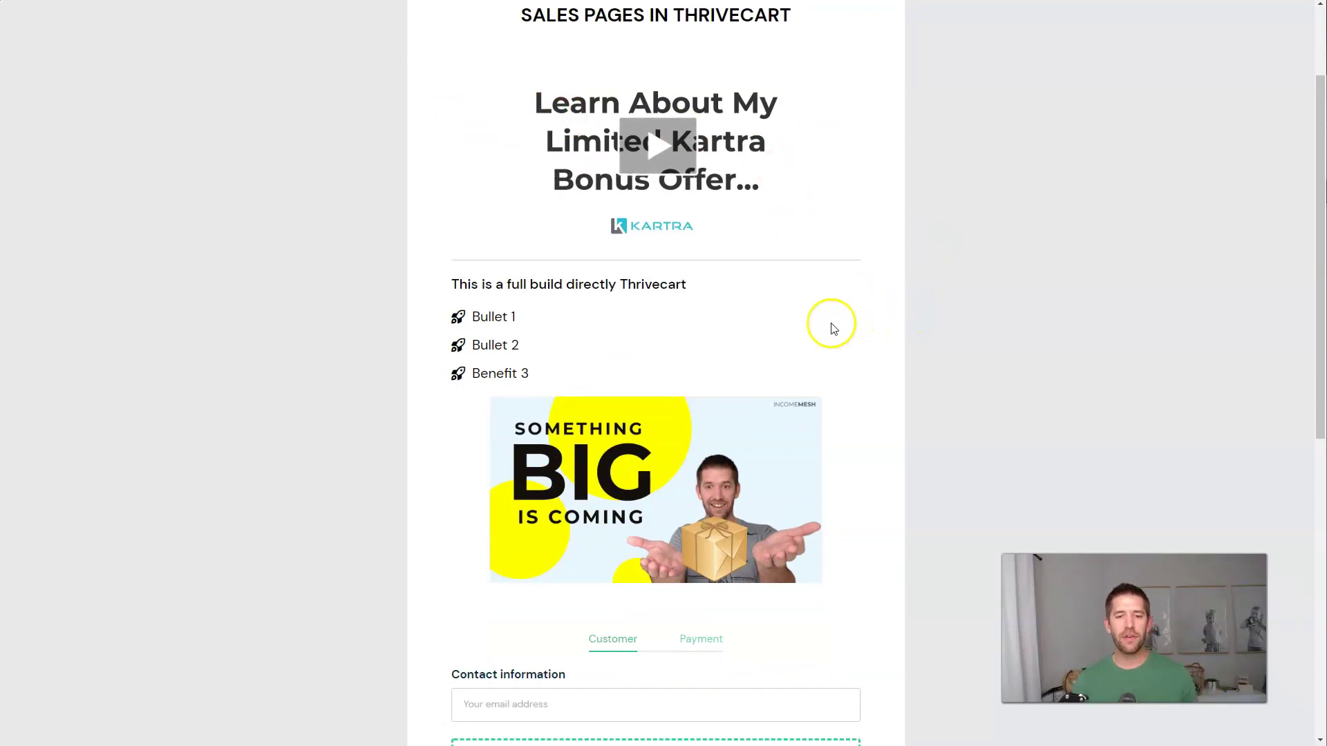
pyautogui.scroll(-9, 834, 328)
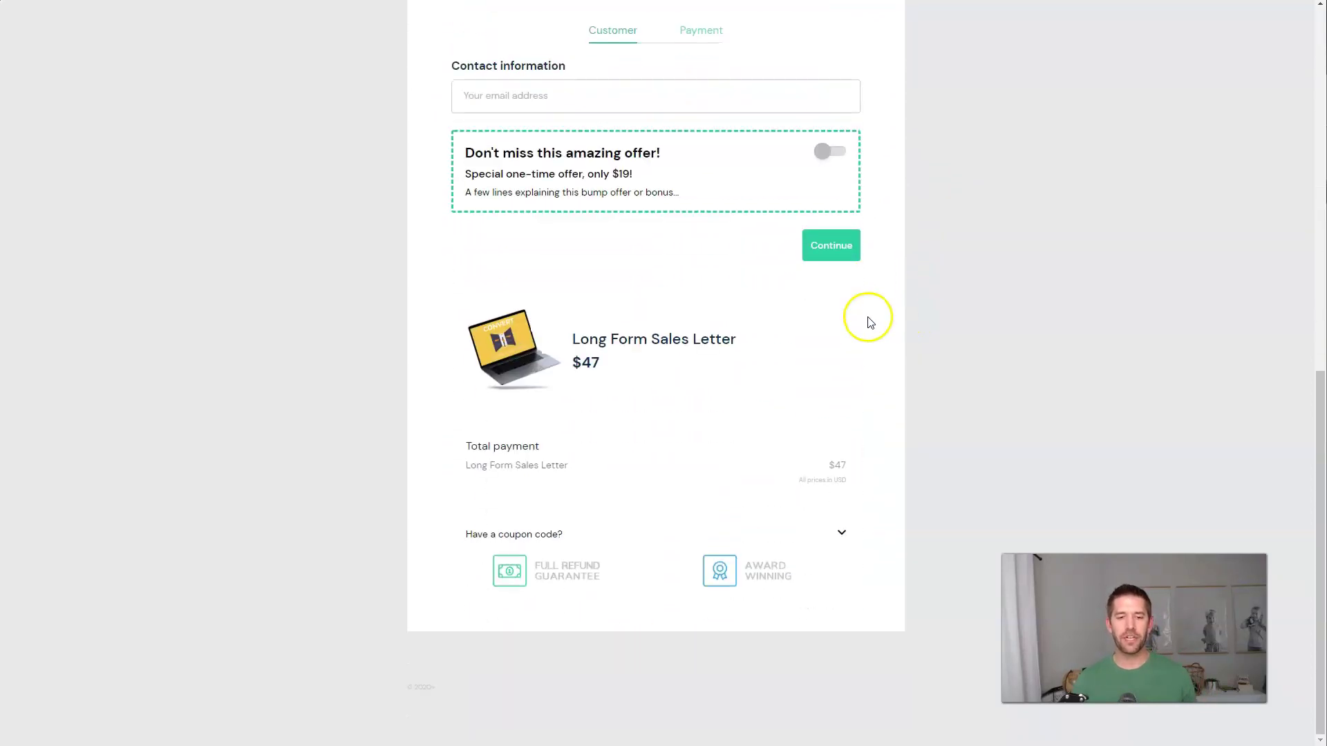
pyautogui.scroll(8, 869, 323)
pyautogui.scroll(3, 652, 314)
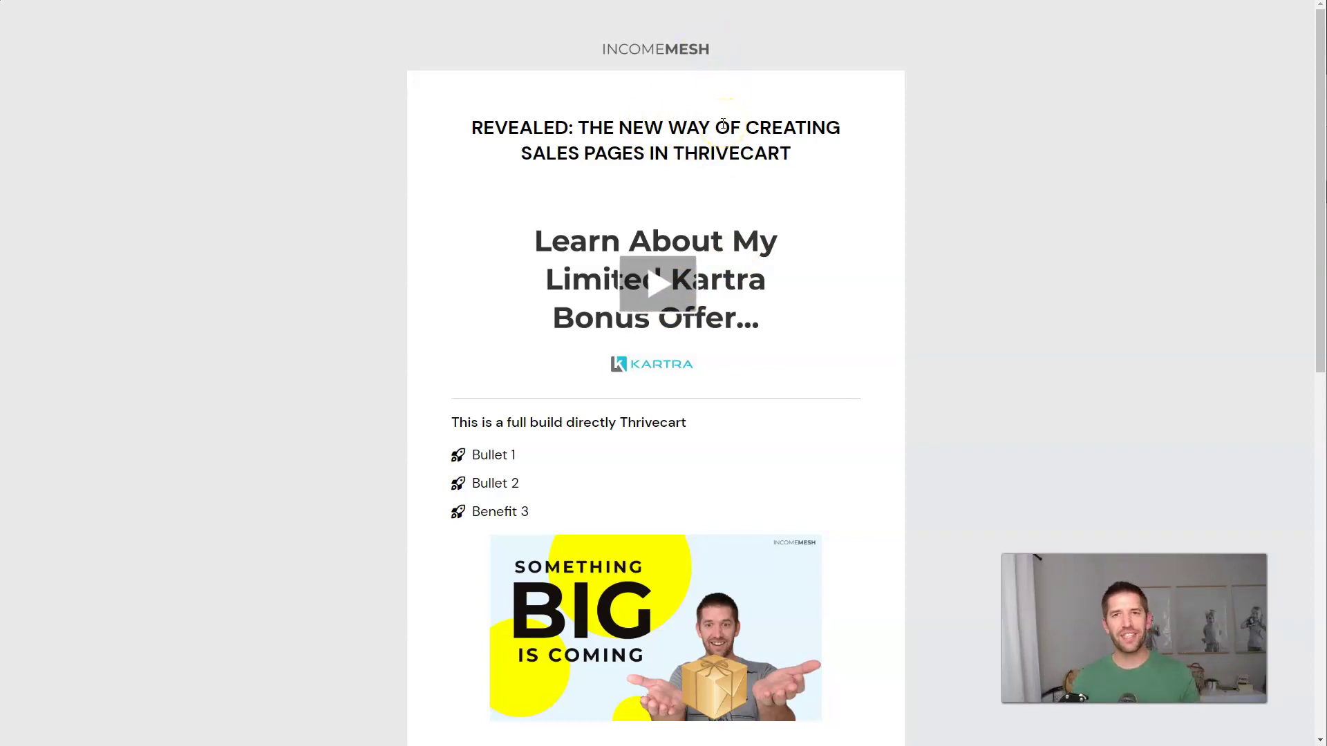
pyautogui.scroll(-2, 723, 125)
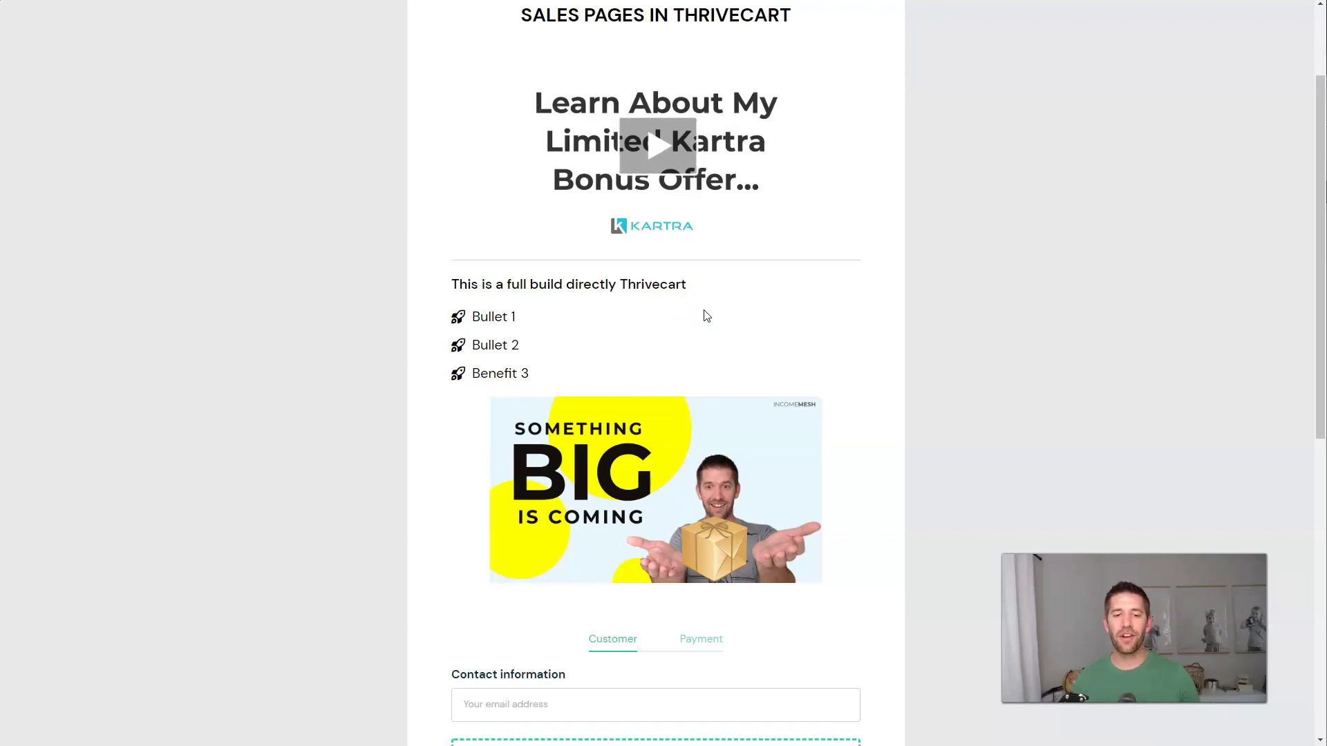
pyautogui.scroll(-7, 707, 316)
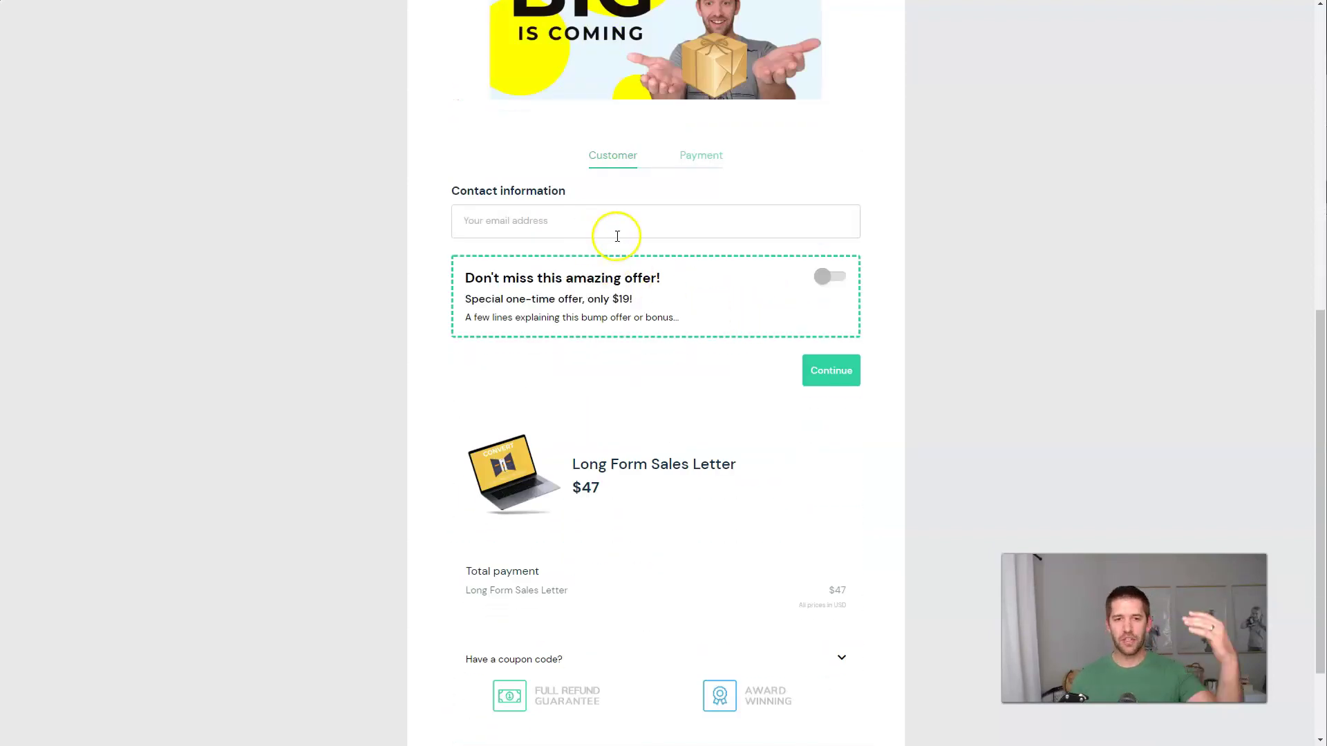
pyautogui.click(510, 216)
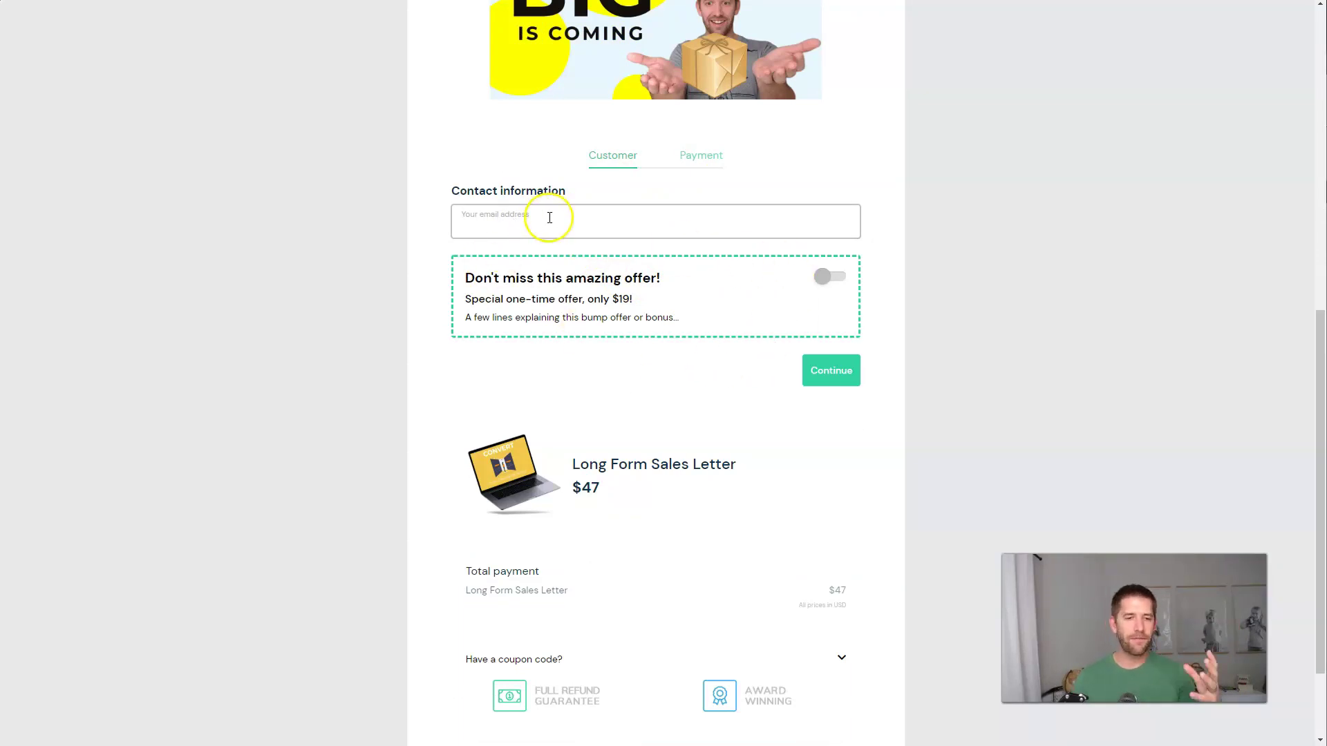
pyautogui.click(547, 219)
pyautogui.click(512, 263)
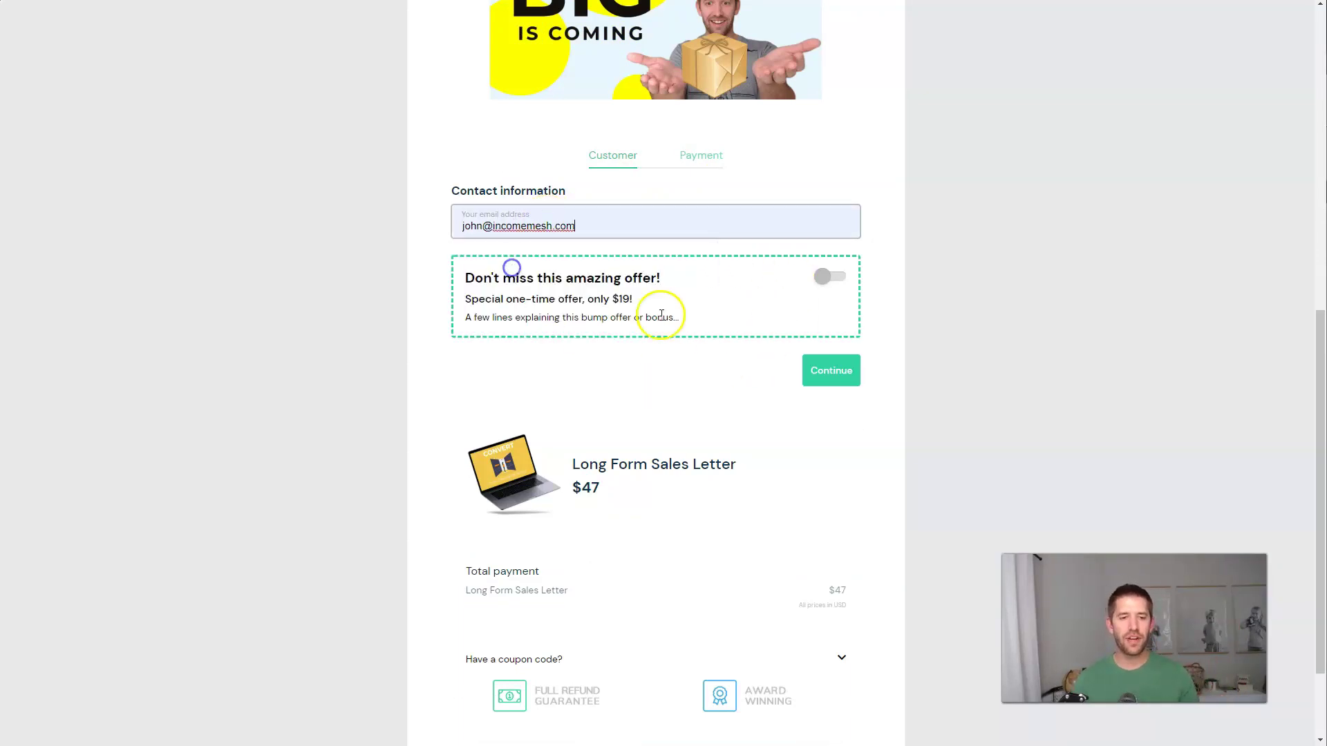
pyautogui.click(830, 371)
pyautogui.click(484, 240)
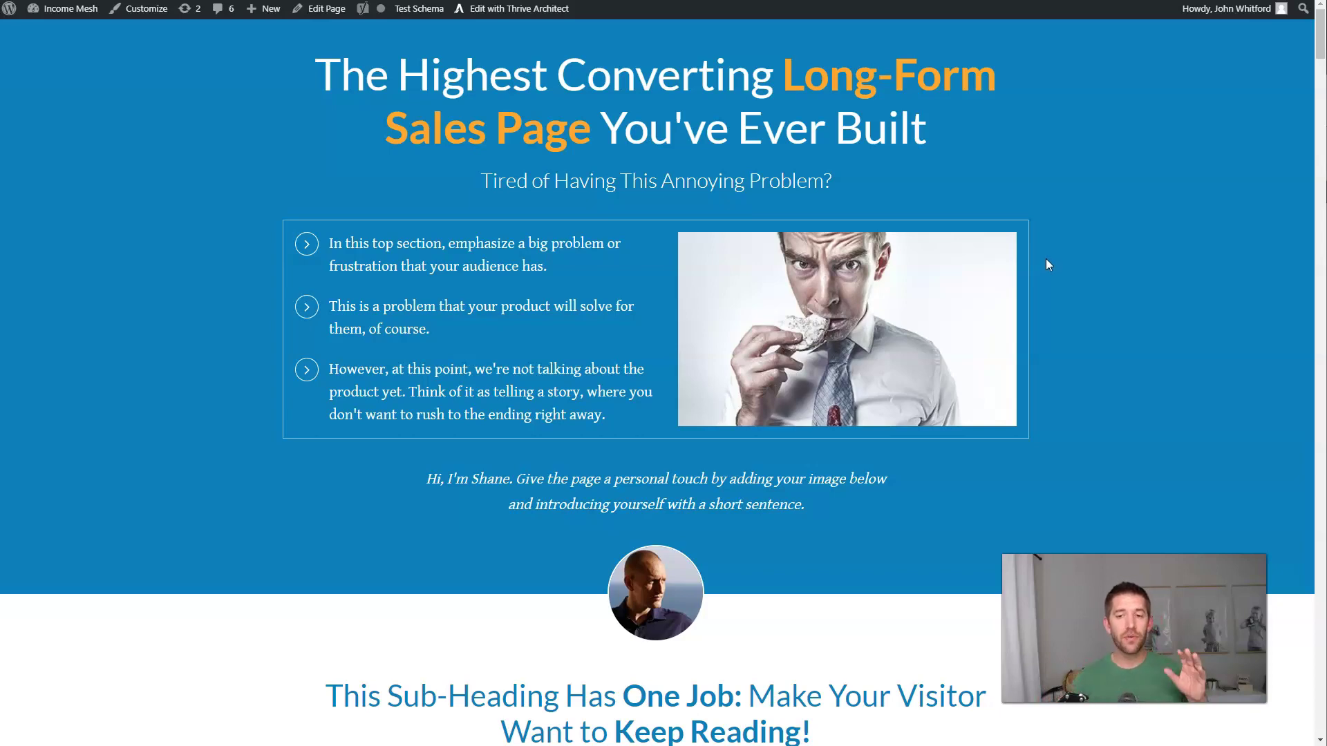
# Scroll down to the embedded $47 Cart Embed checkout below What You Get and select its email field
pyautogui.scroll(-9, 1046, 261)
pyautogui.scroll(-10, 1027, 269)
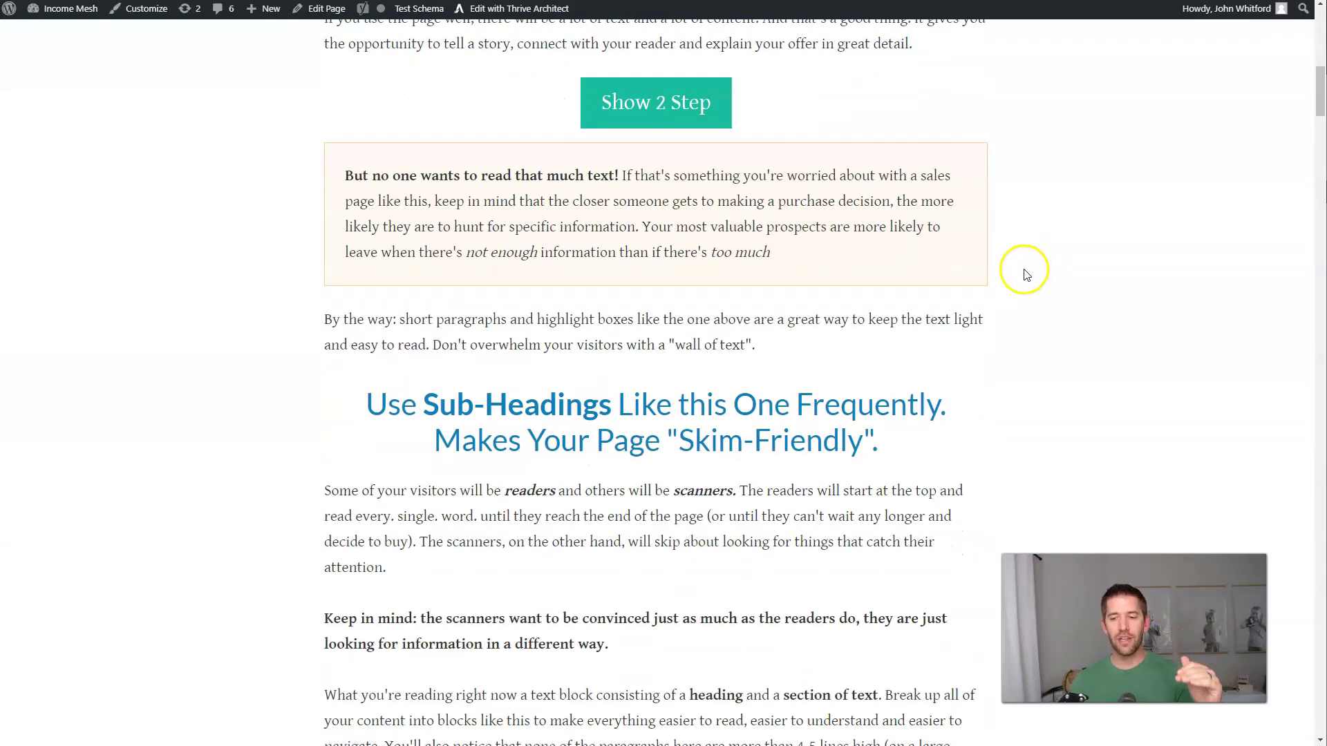
pyautogui.scroll(-3, 1020, 268)
pyautogui.scroll(-1, 1018, 267)
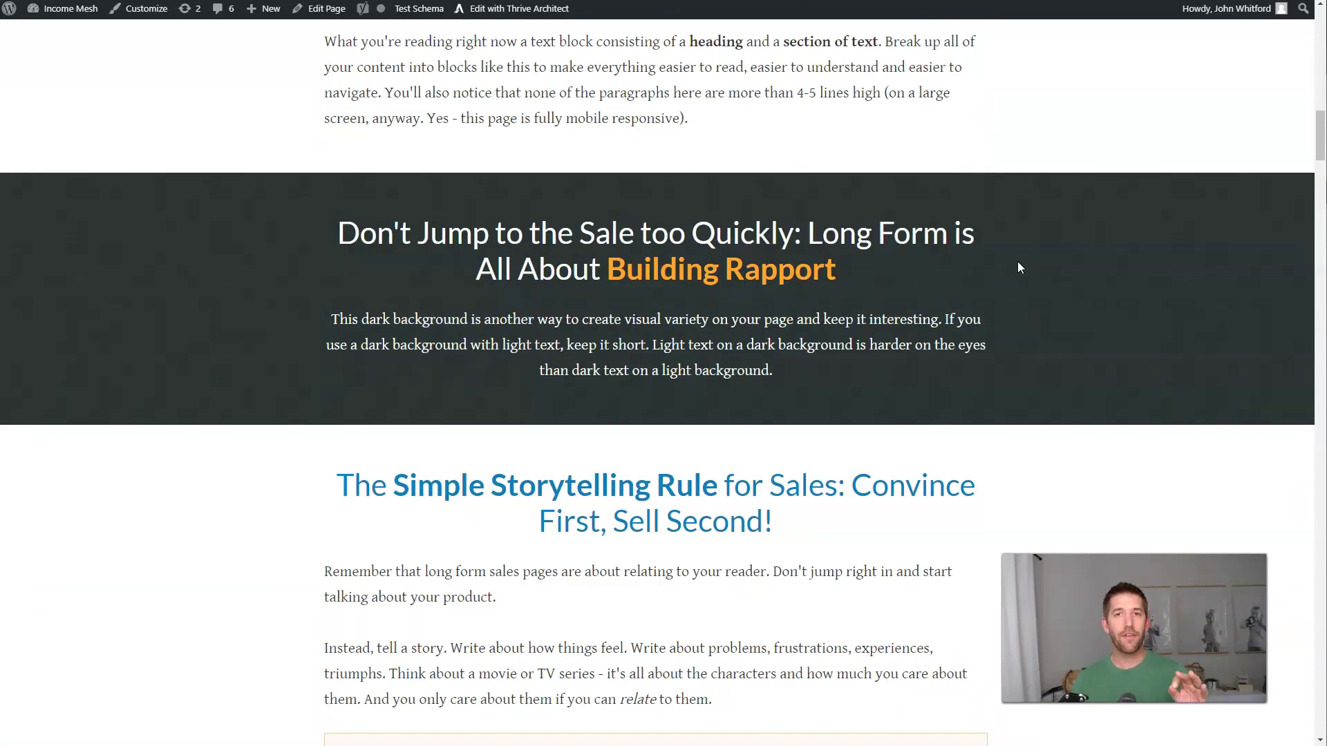
pyautogui.scroll(-14, 1017, 262)
pyautogui.scroll(-20, 1018, 261)
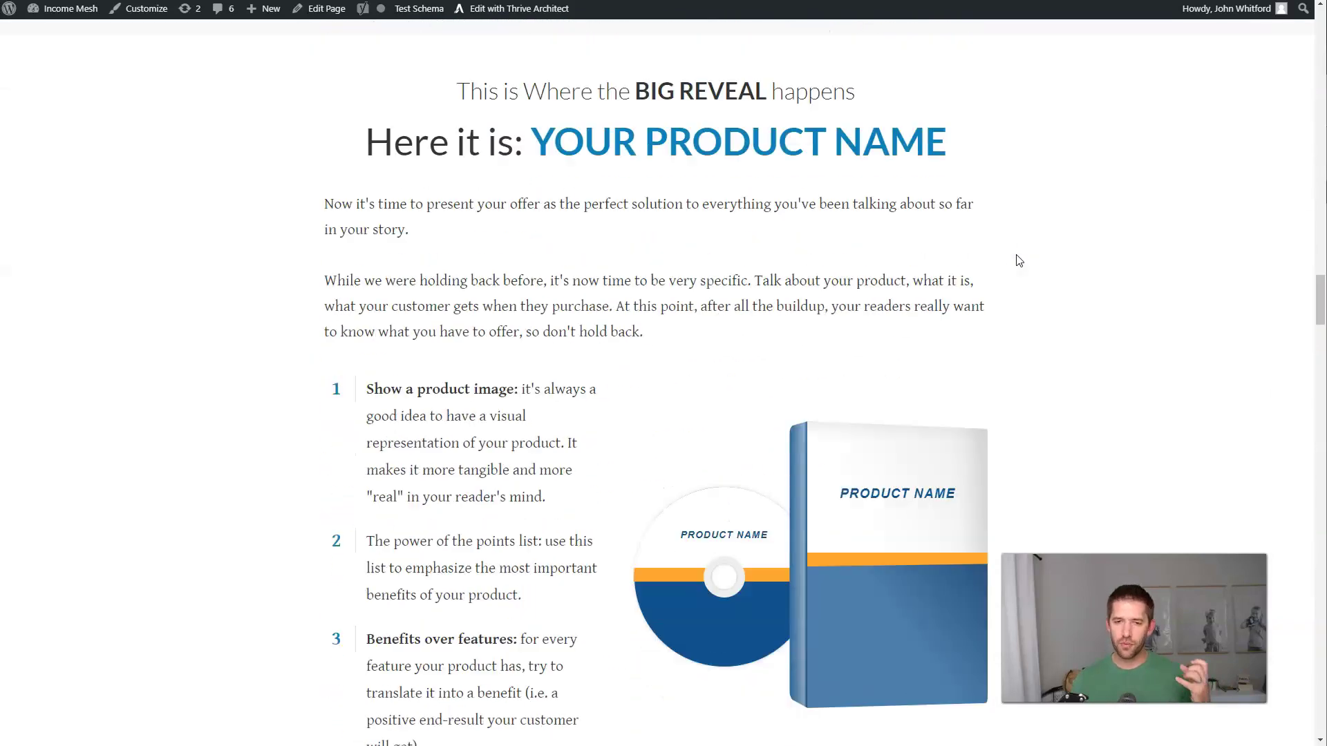
pyautogui.scroll(-14, 1018, 261)
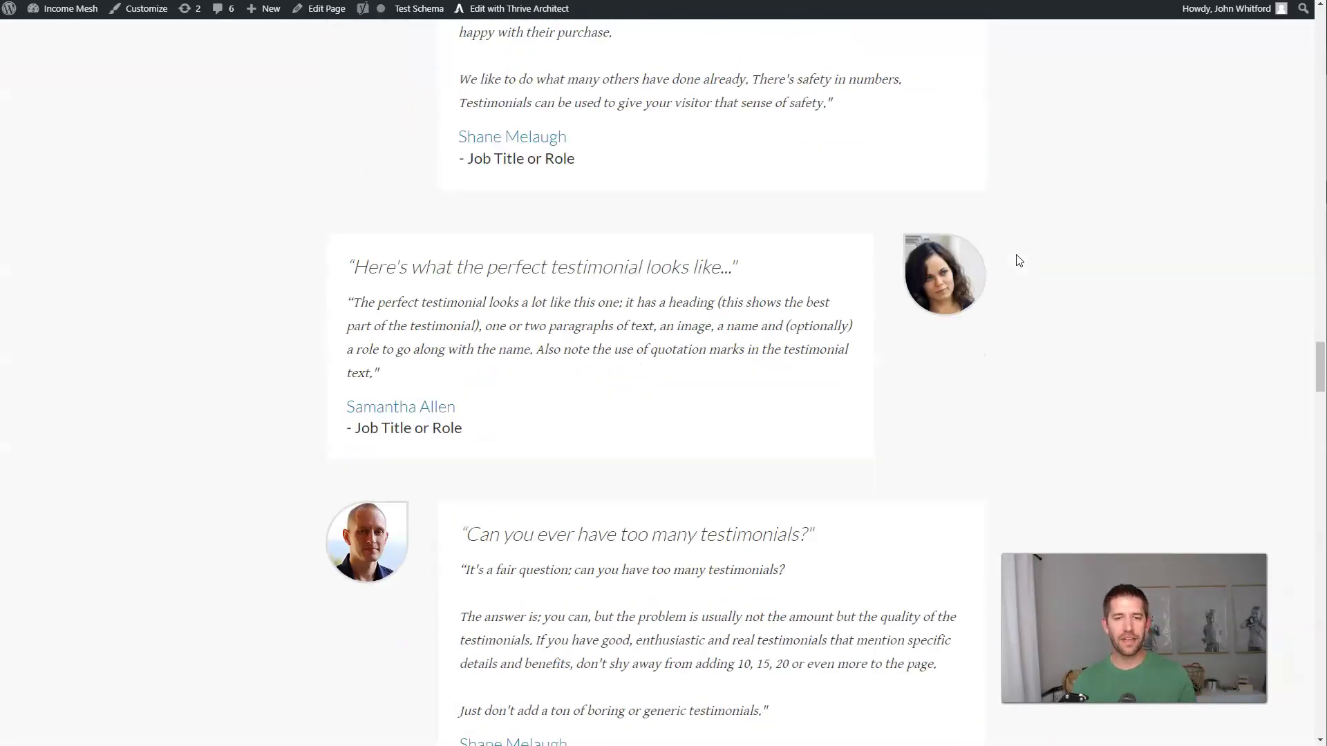
pyautogui.scroll(-20, 1018, 261)
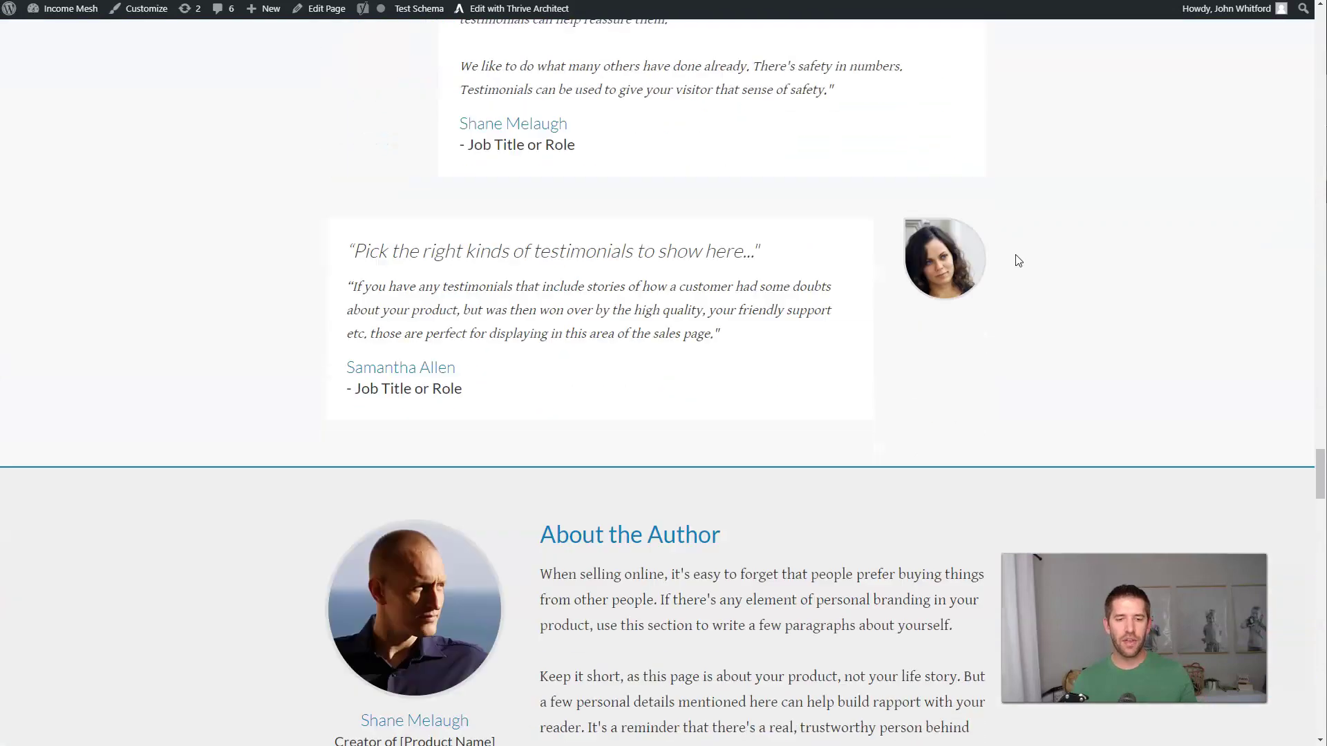
pyautogui.scroll(-20, 1016, 260)
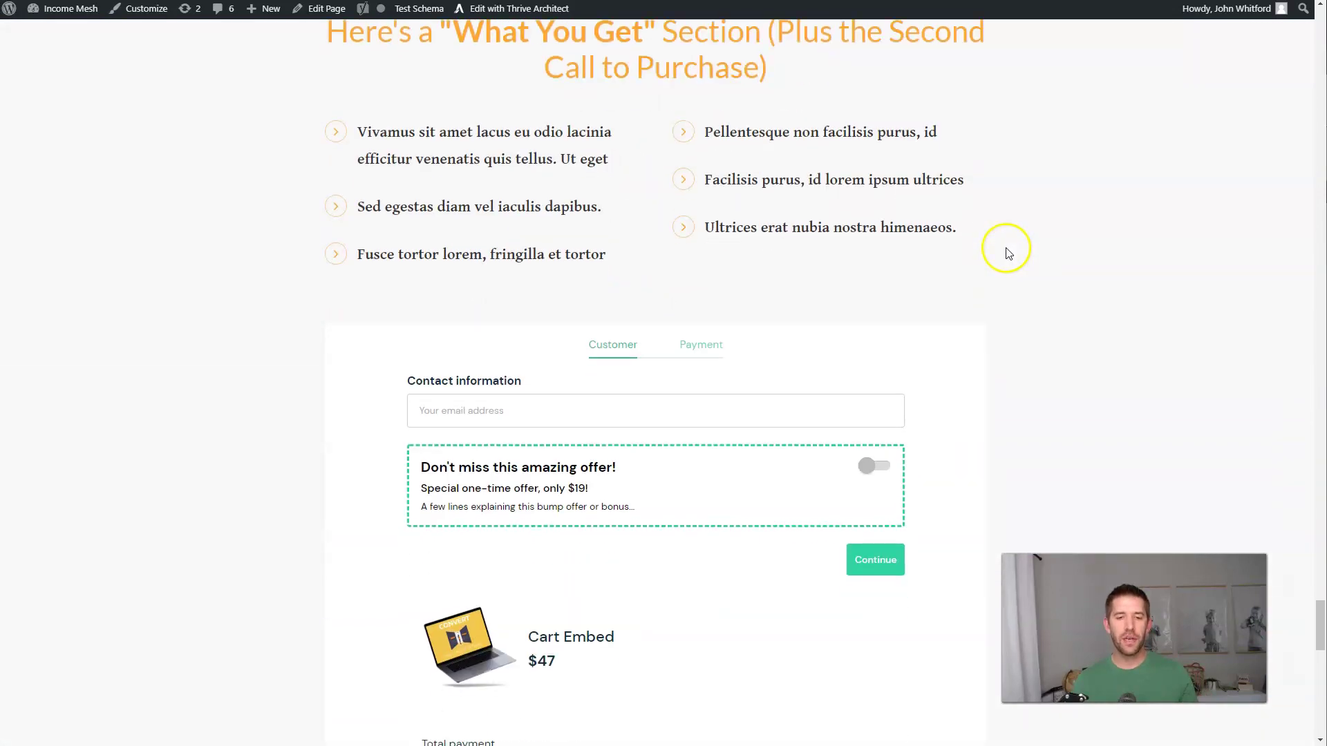
pyautogui.scroll(-3, 1009, 253)
pyautogui.click(564, 213)
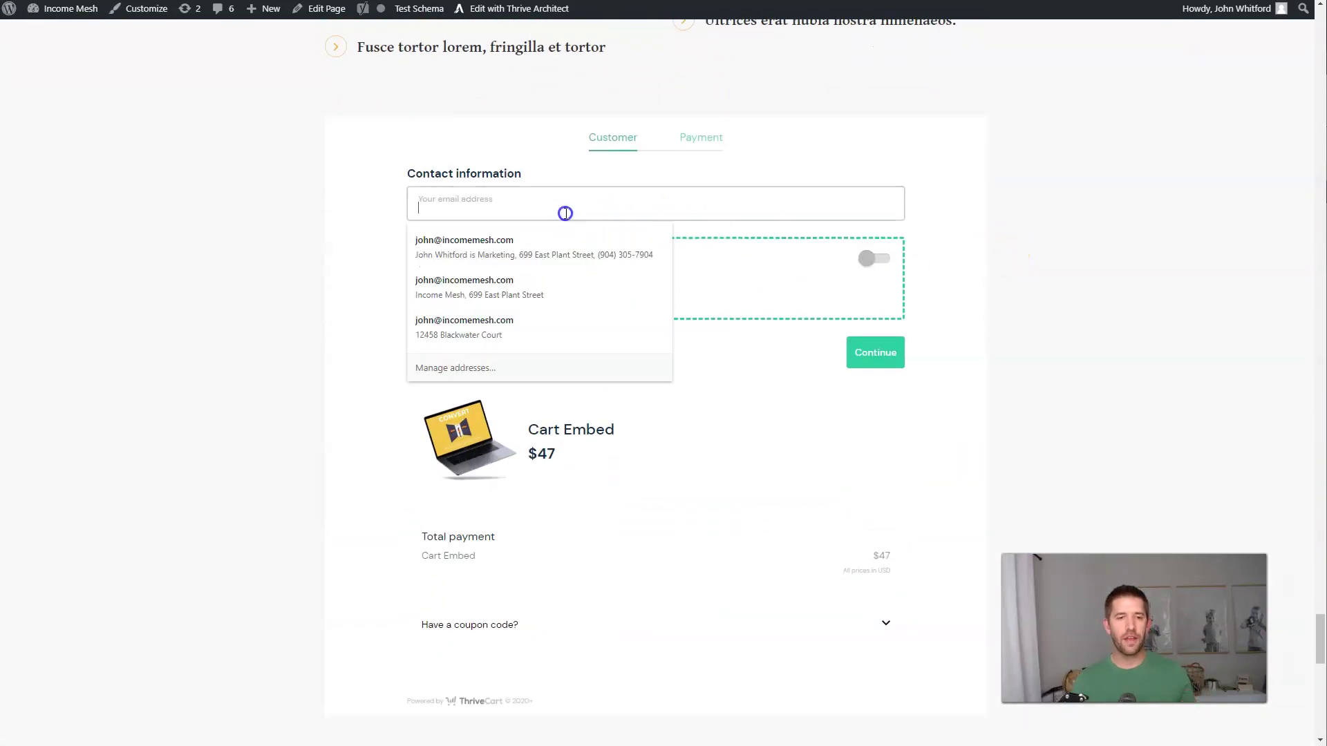
# Leave the embedded checkout's email blank so the red can't be blank error appears
pyautogui.click(515, 195)
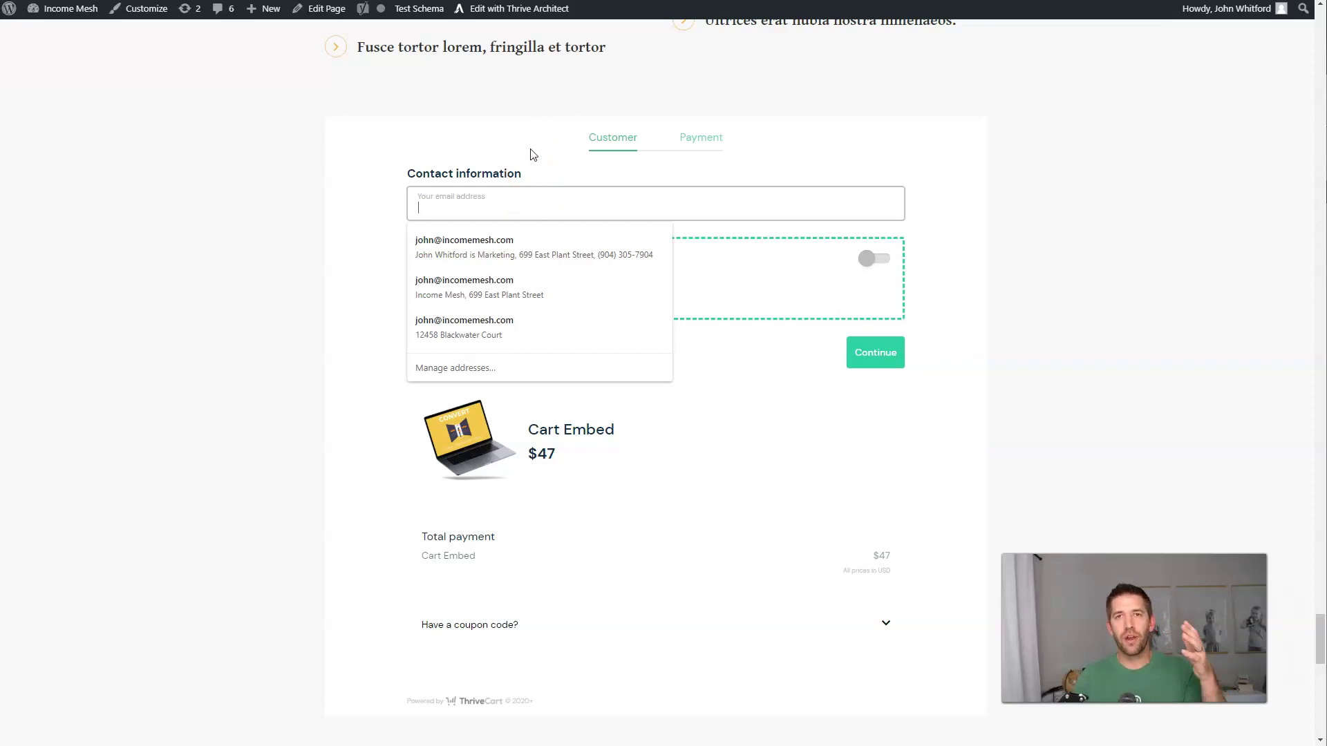
pyautogui.click(535, 151)
pyautogui.click(530, 168)
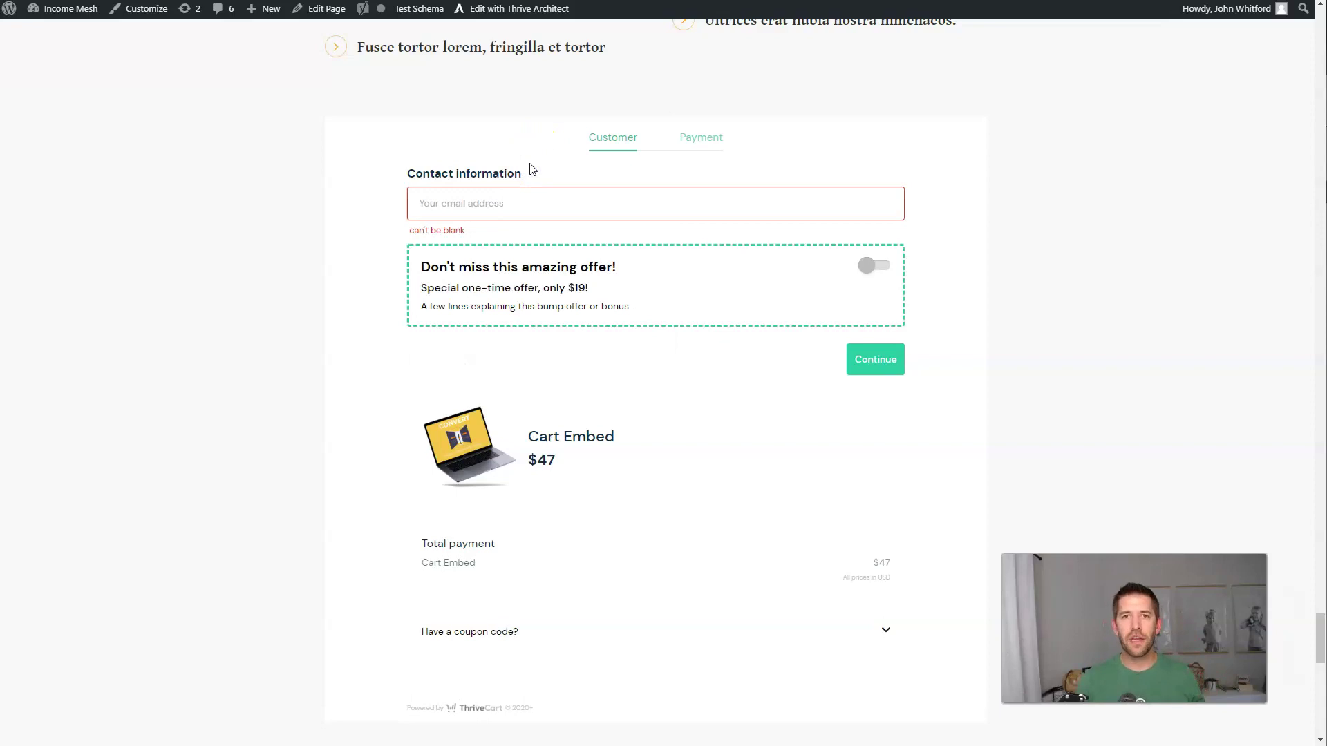
pyautogui.click(523, 177)
pyautogui.scroll(-12, 523, 177)
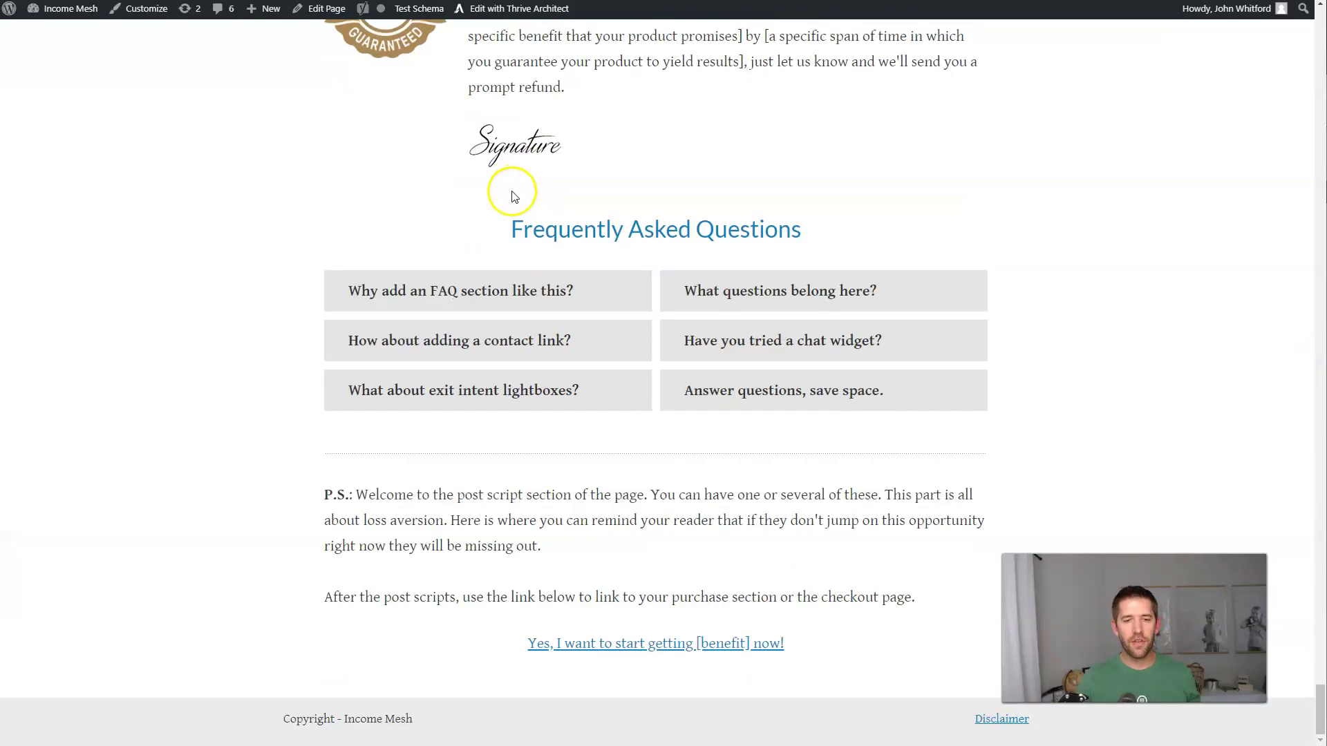
pyautogui.scroll(12, 424, 276)
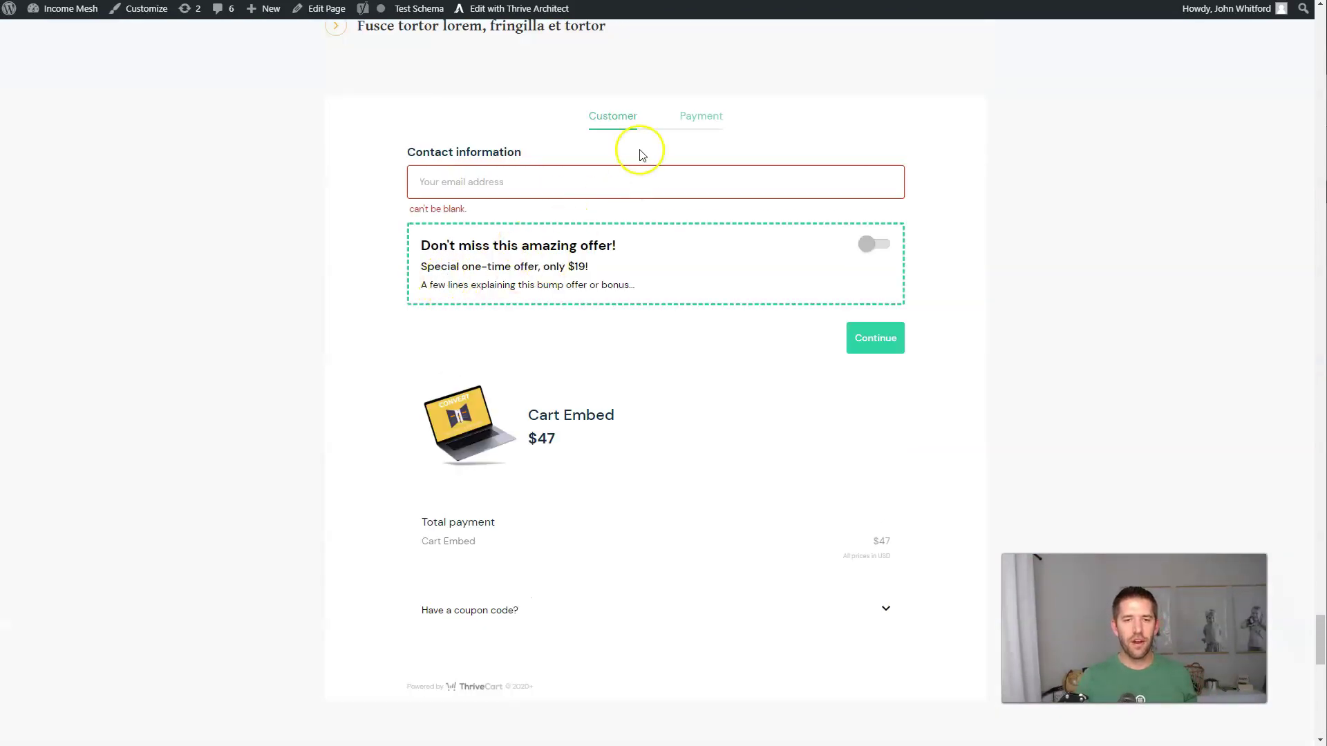
pyautogui.scroll(-5, 592, 316)
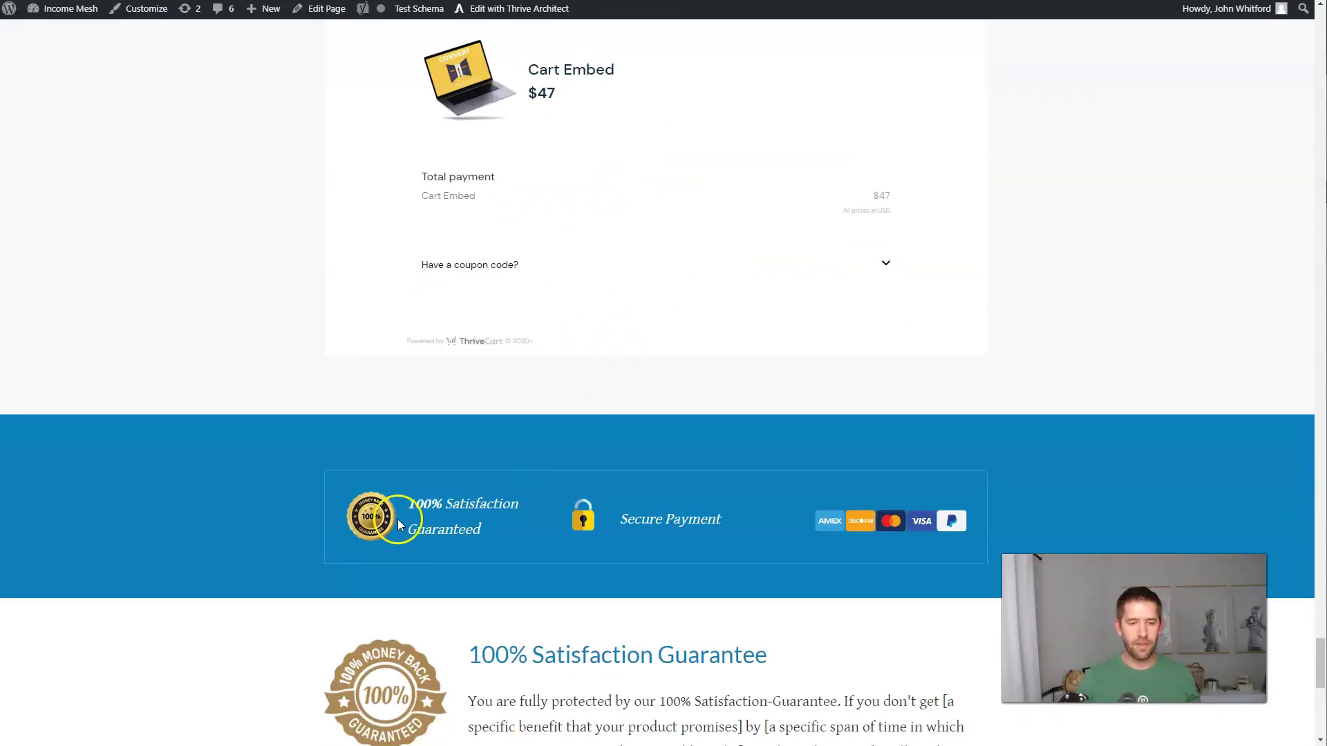
pyautogui.scroll(15, 412, 512)
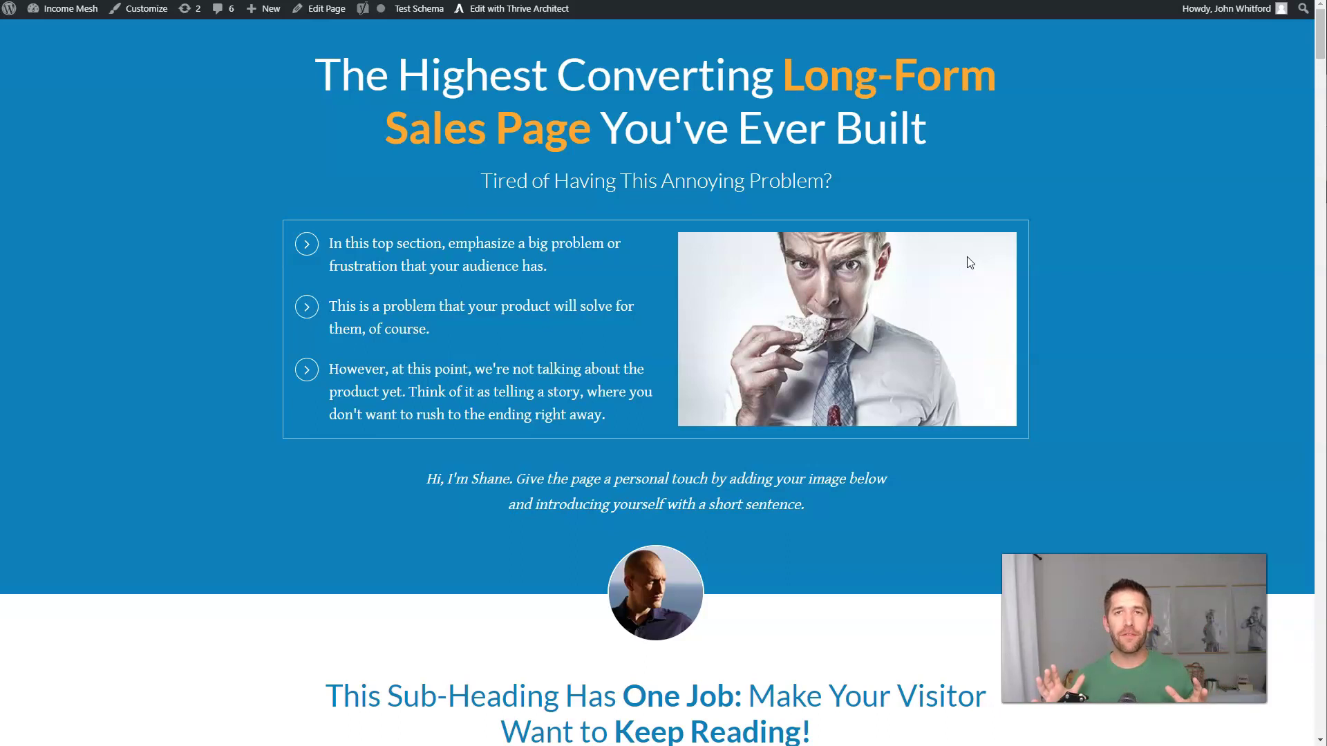
# Open the 2 Step Physical order page ($47 plus $7.95 shipping) from the Show 2 Step button
pyautogui.click(967, 246)
pyautogui.click(1053, 205)
pyautogui.scroll(-10, 1054, 205)
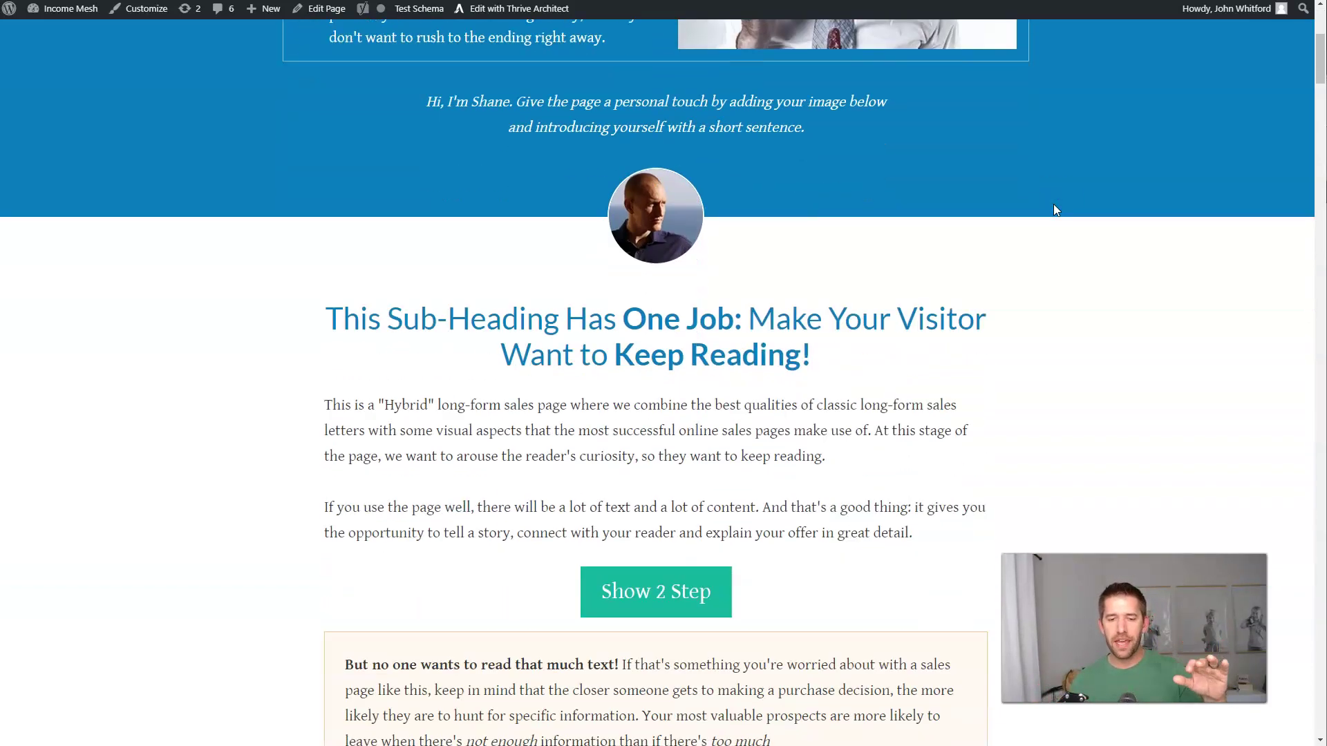
pyautogui.click(656, 278)
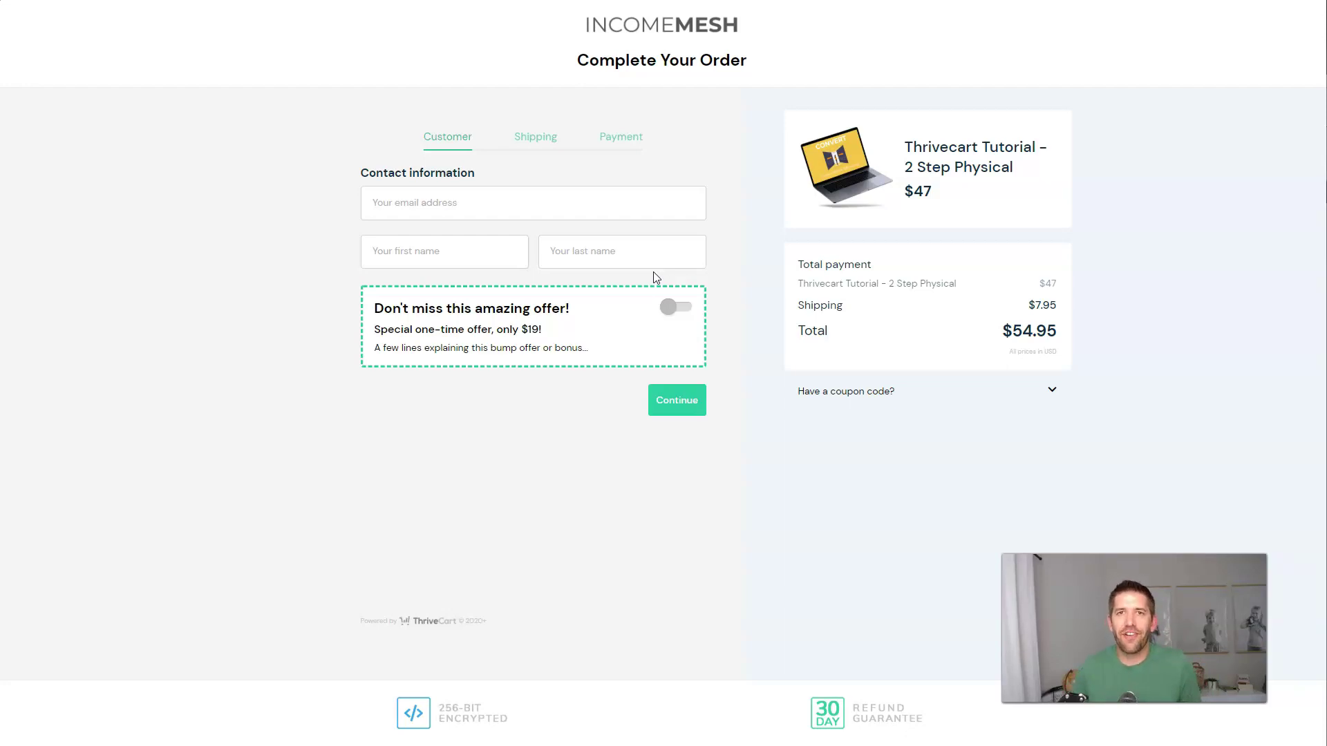
# Autofill the contact details, toggle the bump offer on and back off, and continue to Shipping at $54.95
pyautogui.click(504, 207)
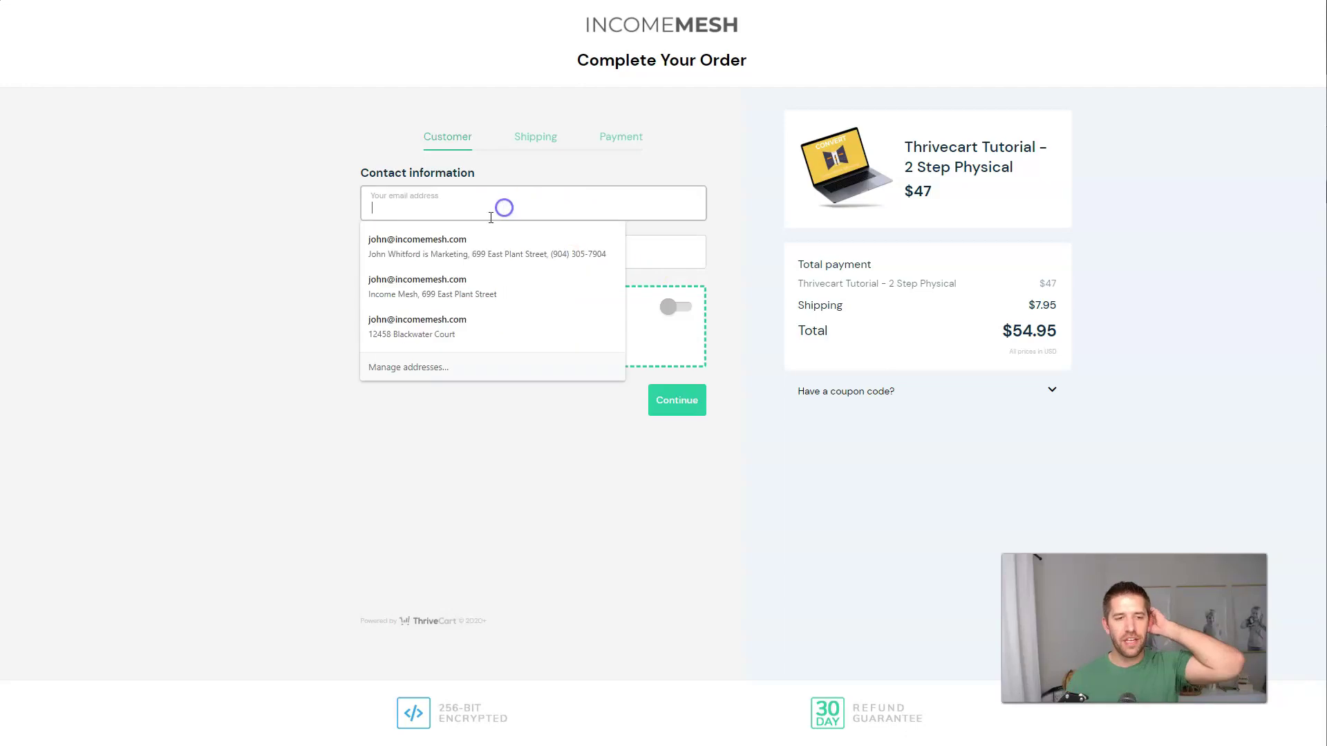
pyautogui.click(463, 244)
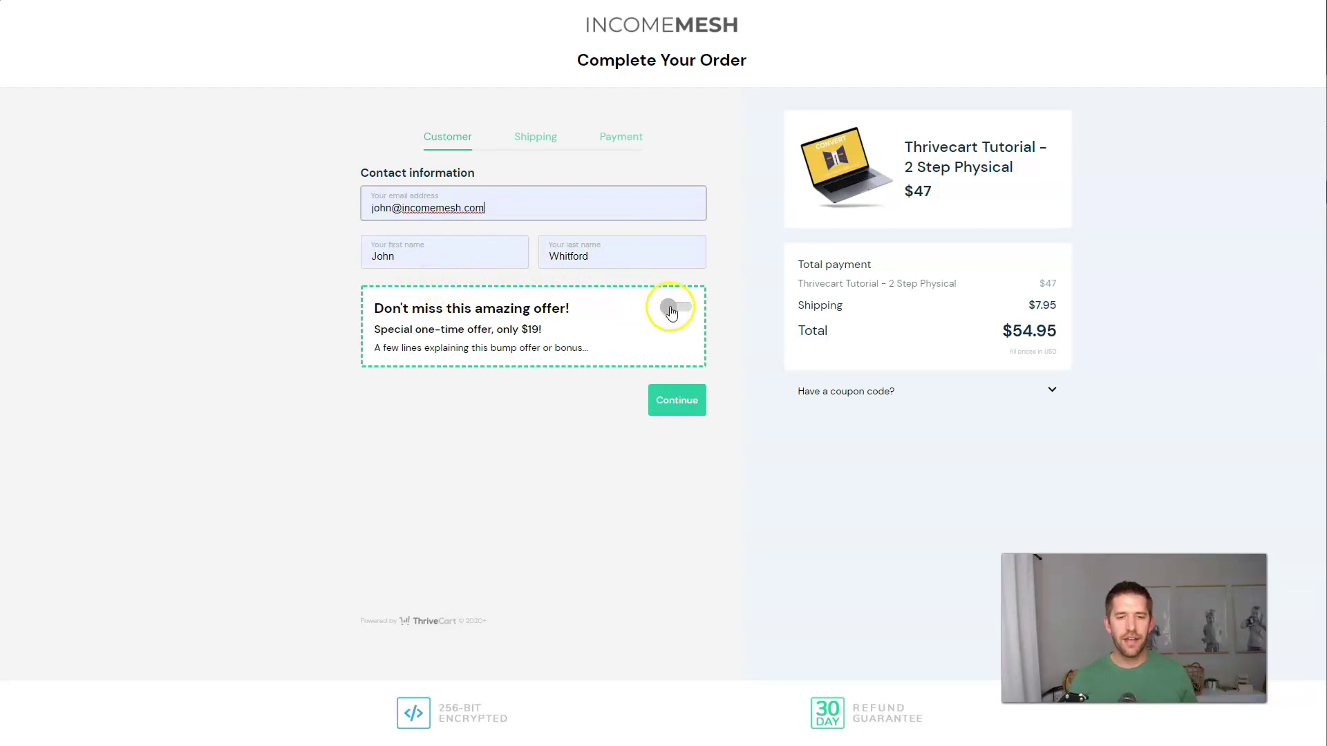
pyautogui.click(677, 308)
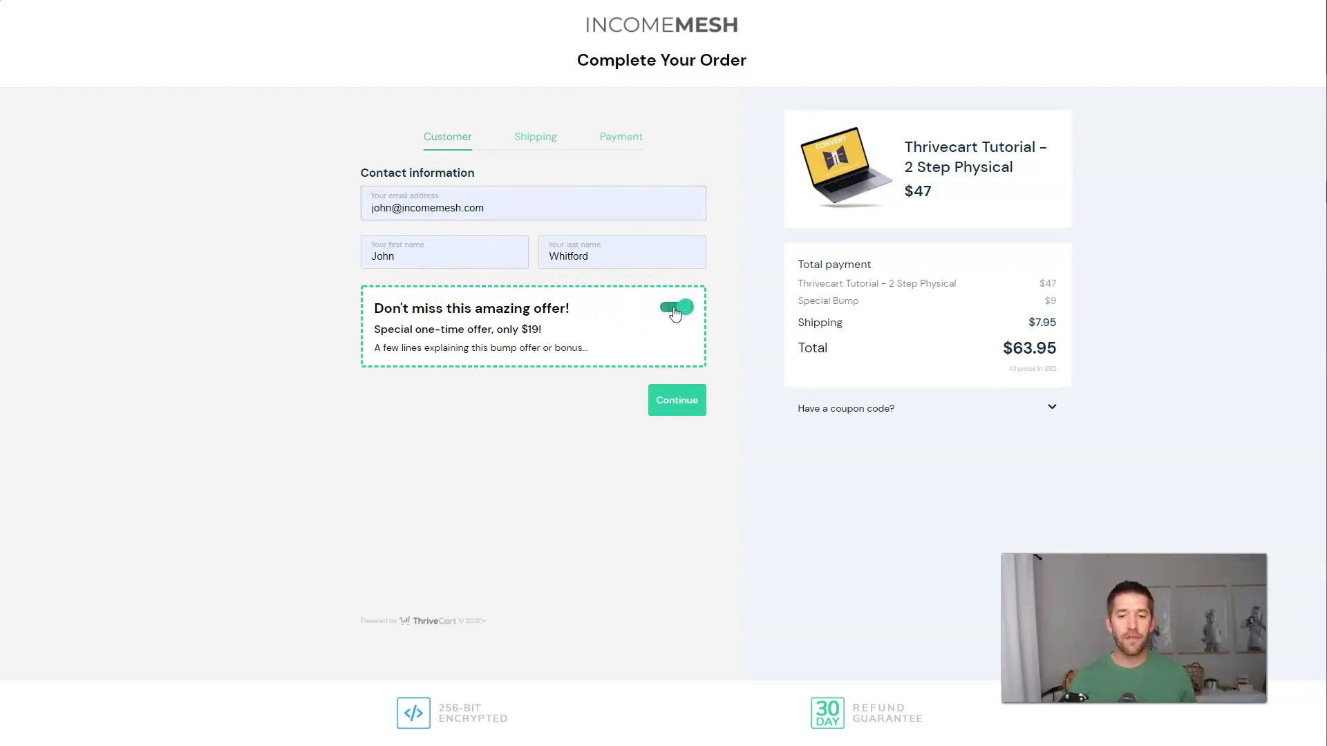
pyautogui.click(675, 310)
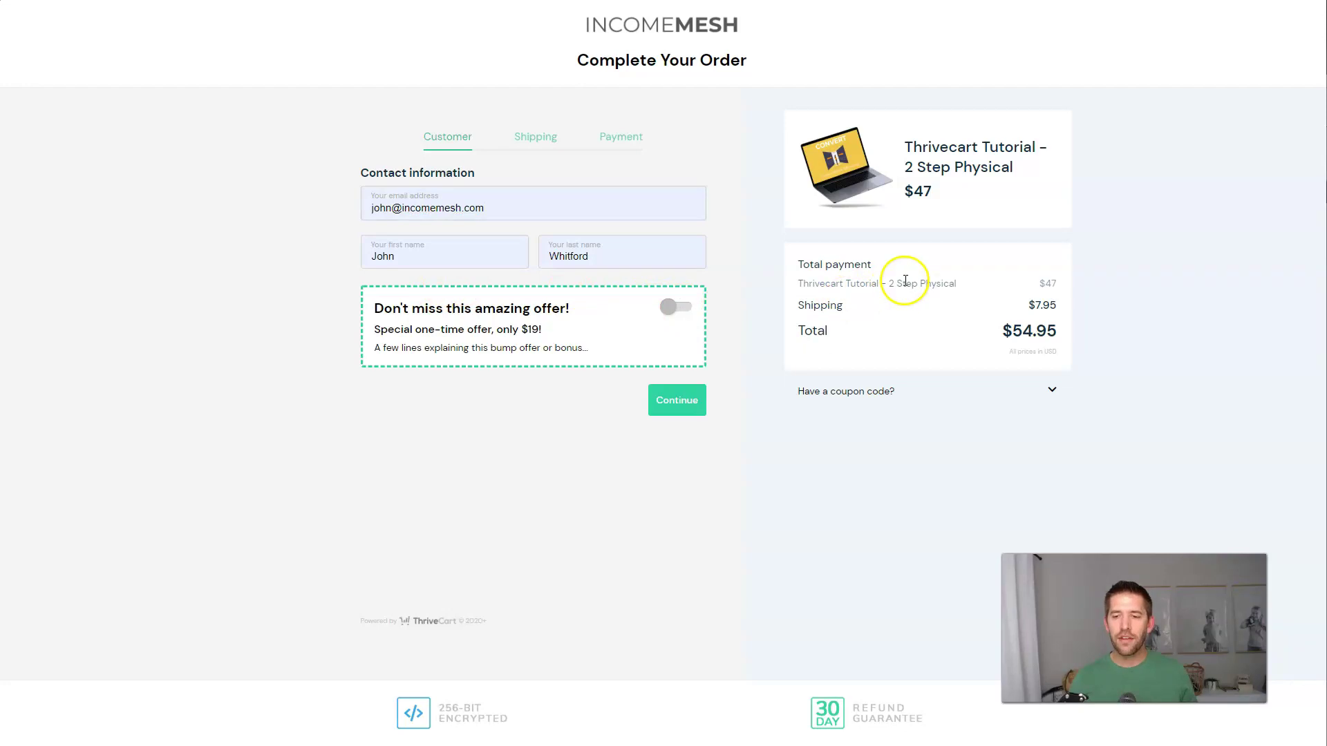
pyautogui.moveTo(1020, 304); pyautogui.dragTo(1063, 309)
pyautogui.click(1063, 309)
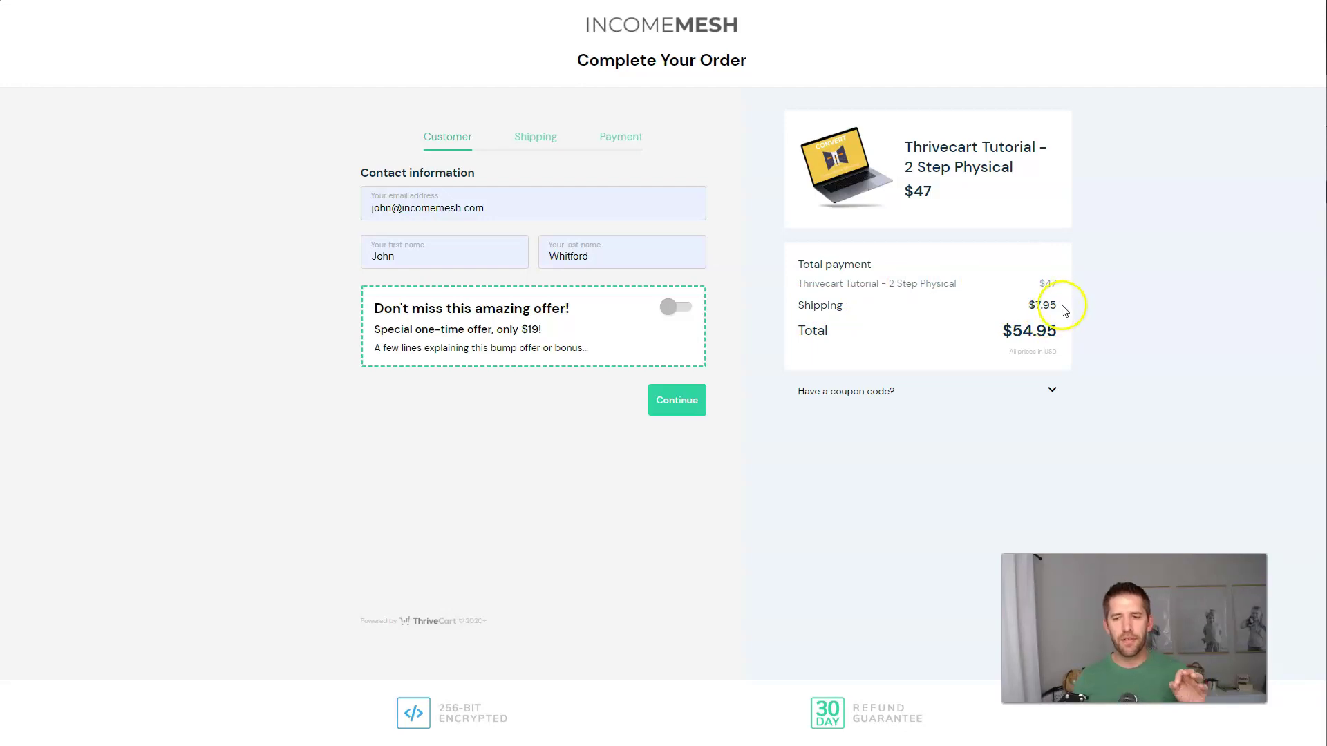
pyautogui.click(680, 410)
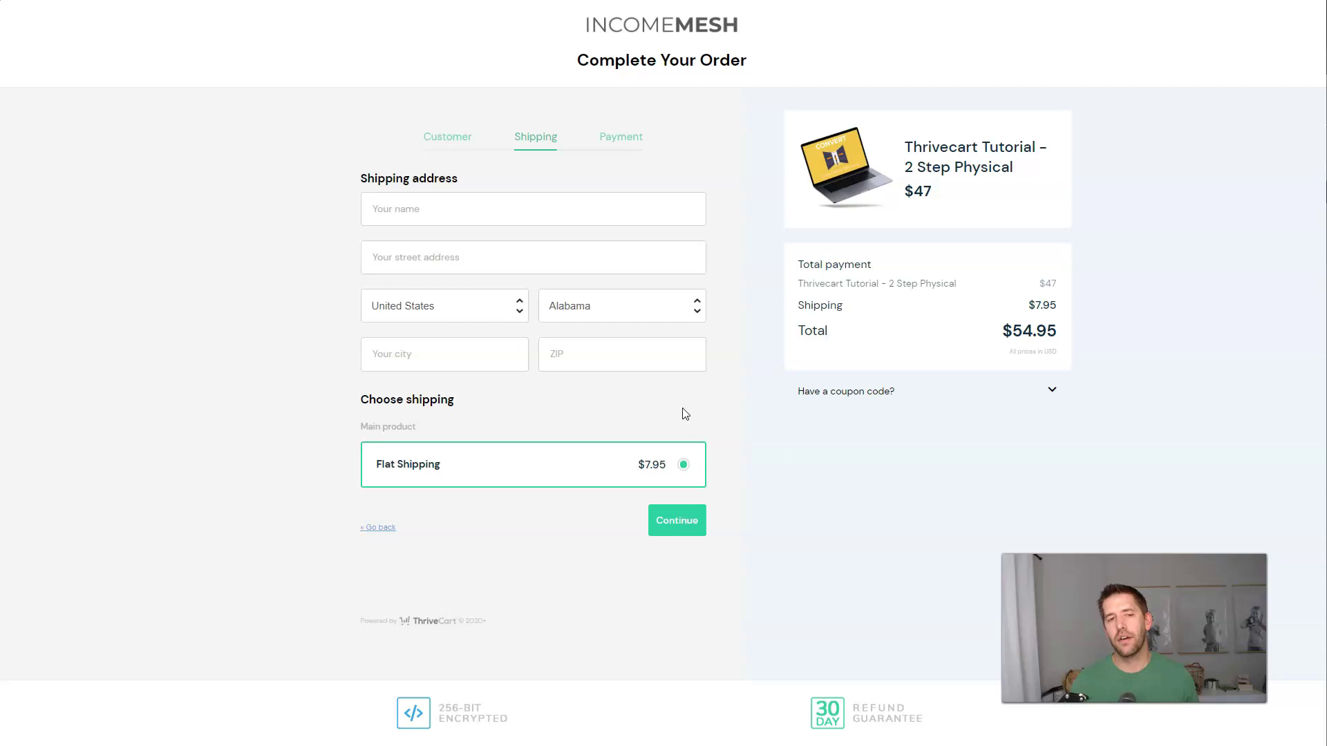
# Dismiss the shipping address suggestions and return to the Customer step
pyautogui.click(464, 207)
pyautogui.click(492, 186)
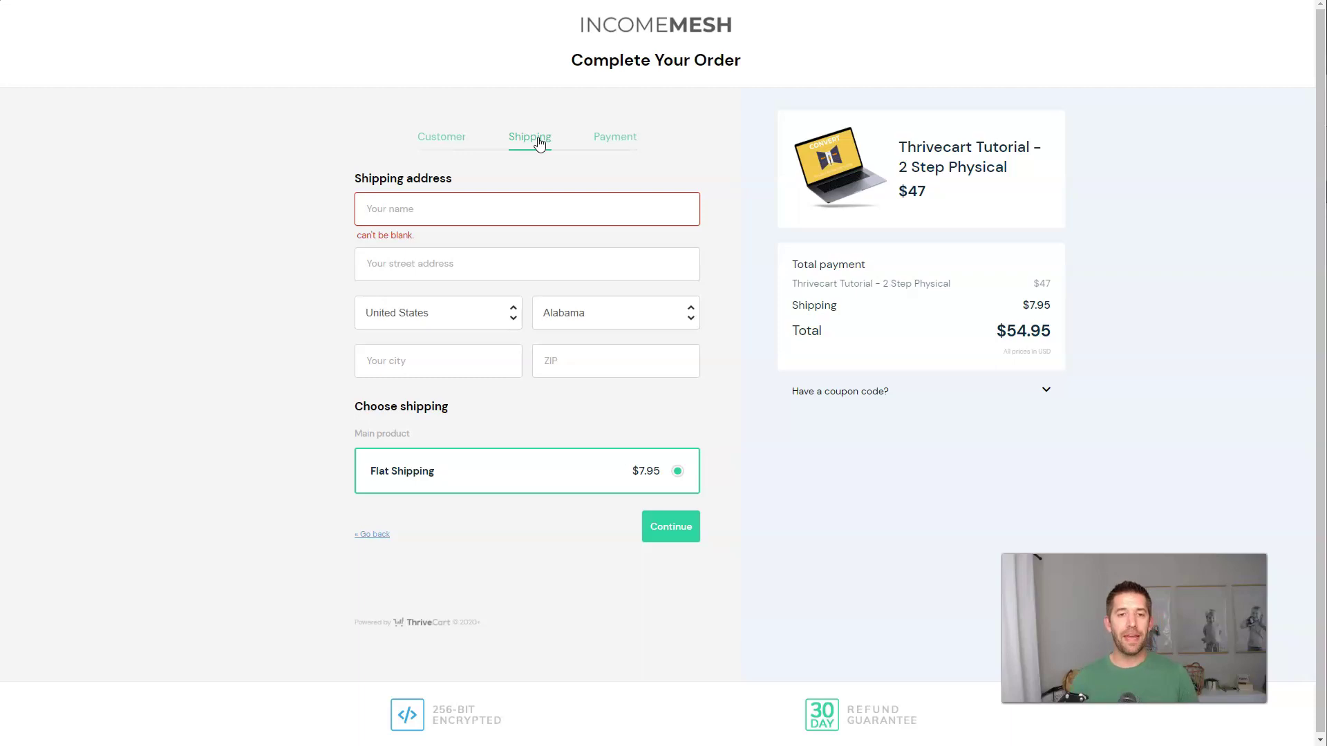
pyautogui.click(455, 136)
pyautogui.click(385, 549)
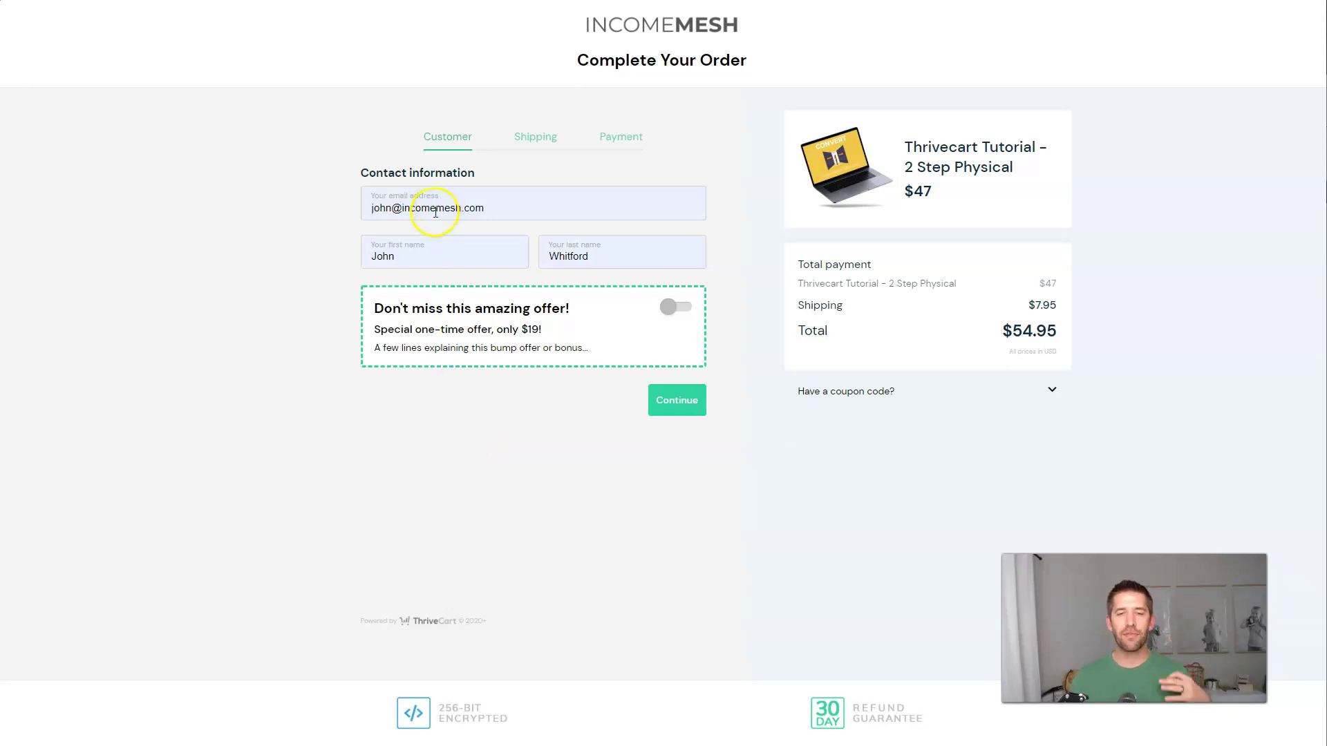
# Continue to Shipping, autofill the saved shipping address, and advance to Payment
pyautogui.click(679, 406)
pyautogui.click(491, 219)
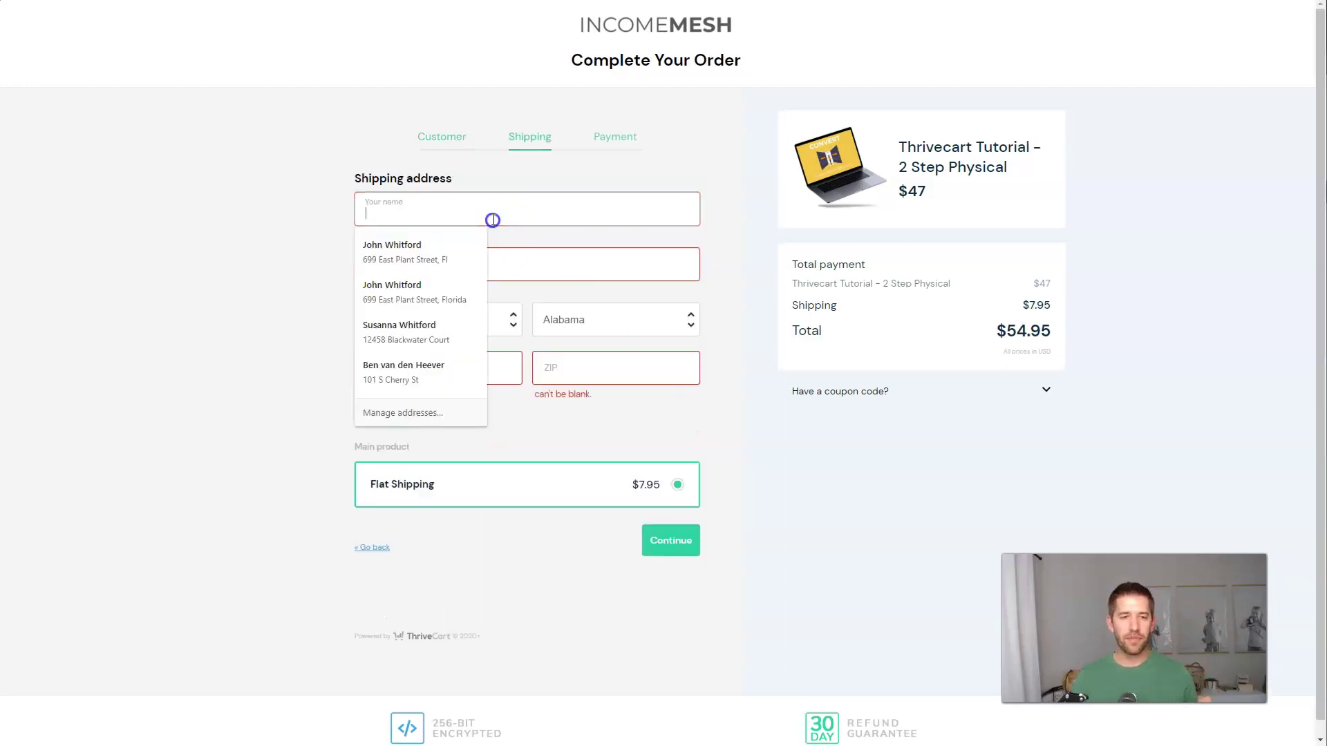
pyautogui.click(450, 261)
pyautogui.click(699, 538)
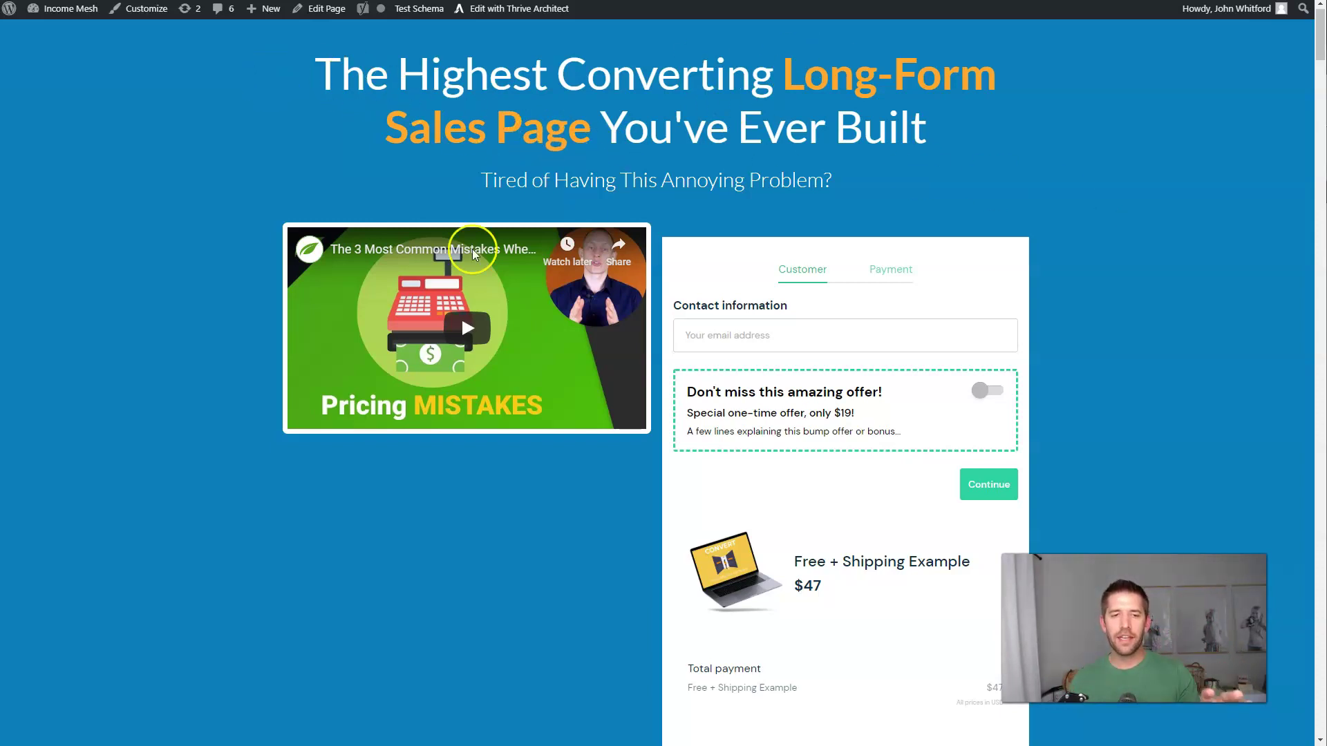
# Autofill the email in the embedded Free + Shipping Example checkout and continue to Payment
pyautogui.scroll(-4, 823, 293)
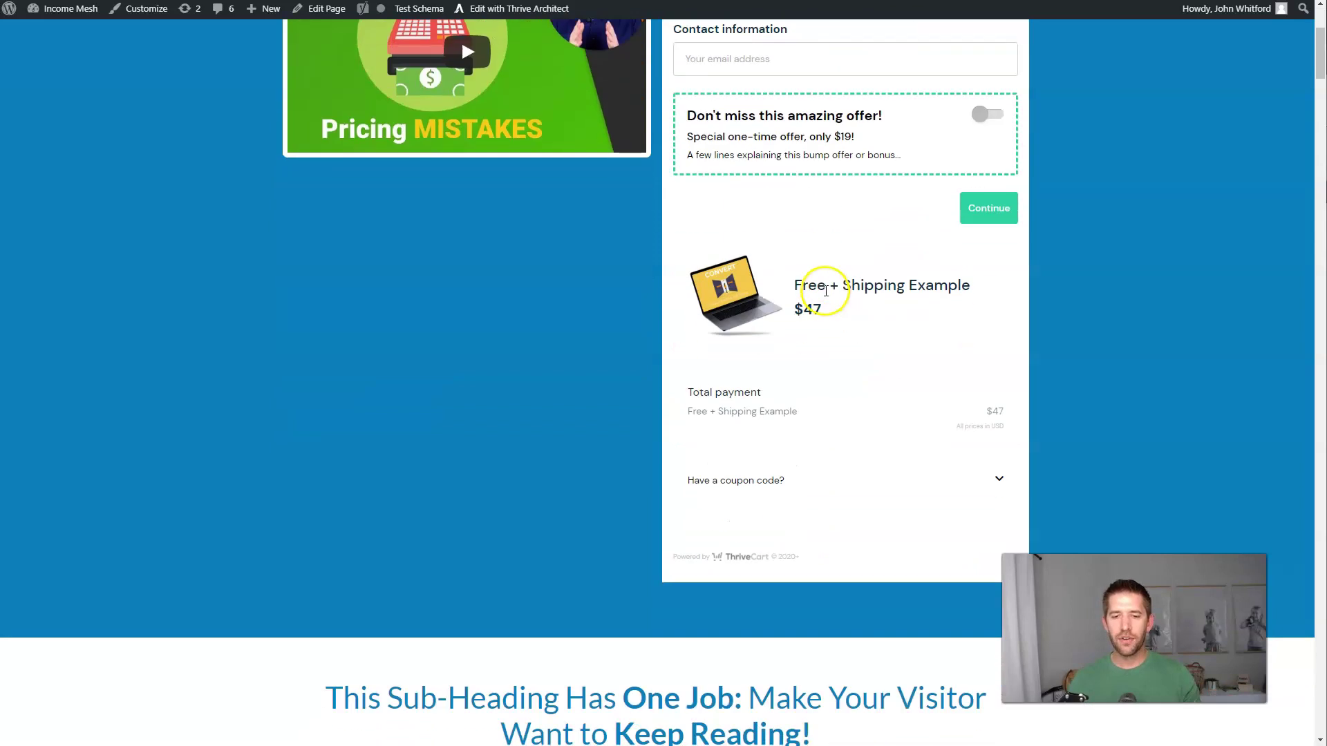
pyautogui.scroll(3, 826, 286)
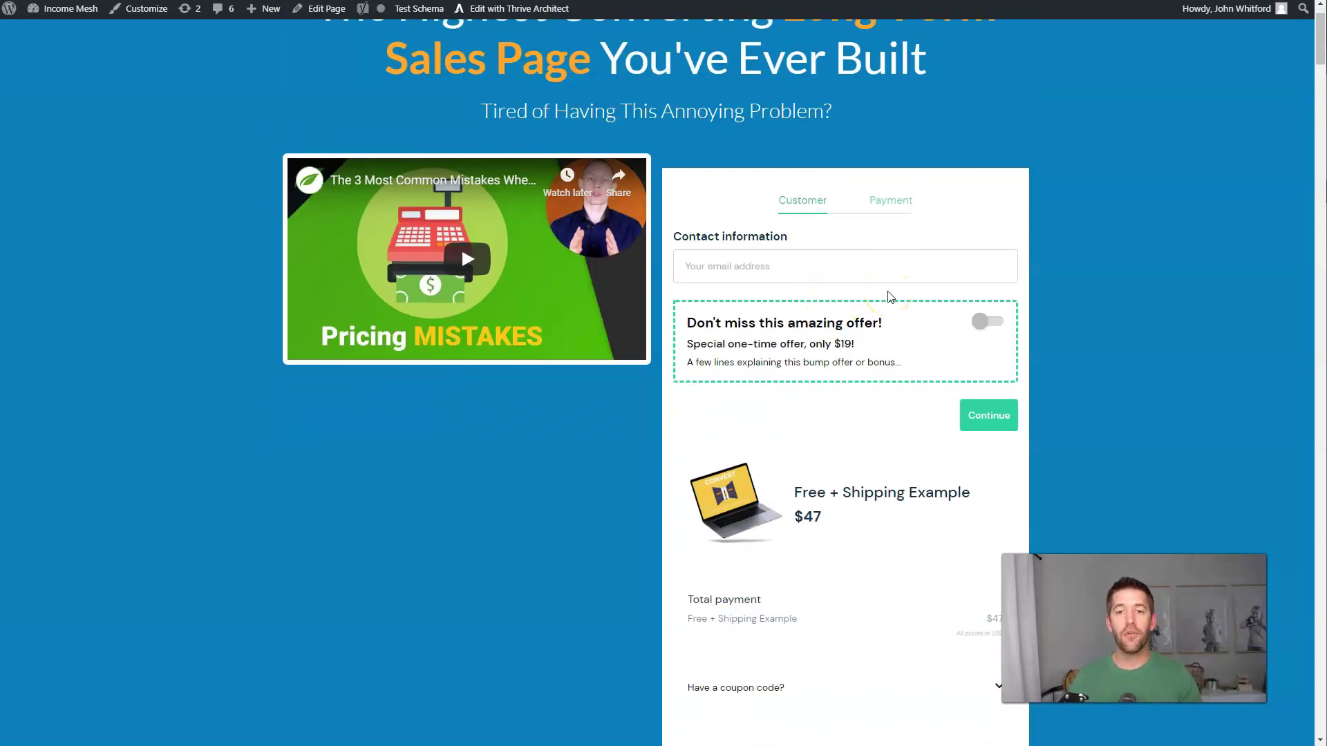
pyautogui.scroll(-15, 885, 293)
pyautogui.scroll(-9, 882, 291)
pyautogui.scroll(20, 873, 277)
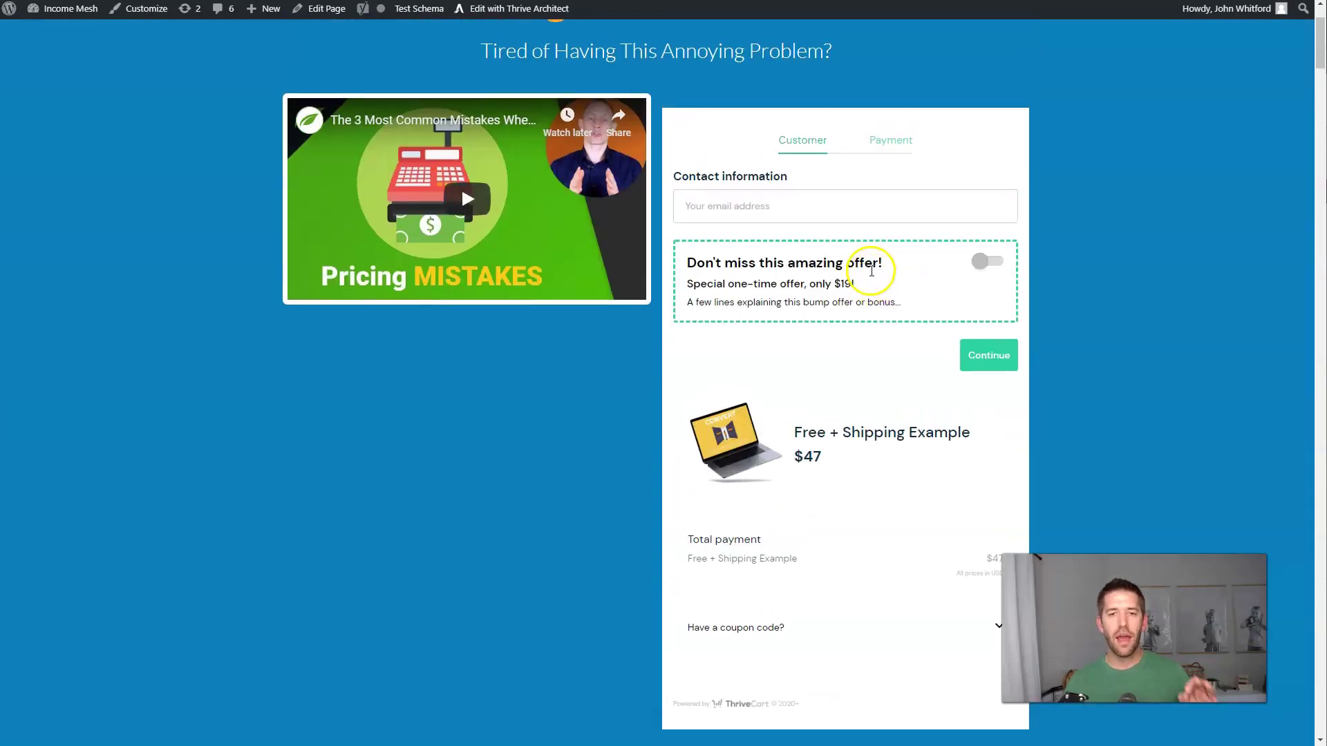
pyautogui.scroll(2, 872, 271)
pyautogui.click(842, 335)
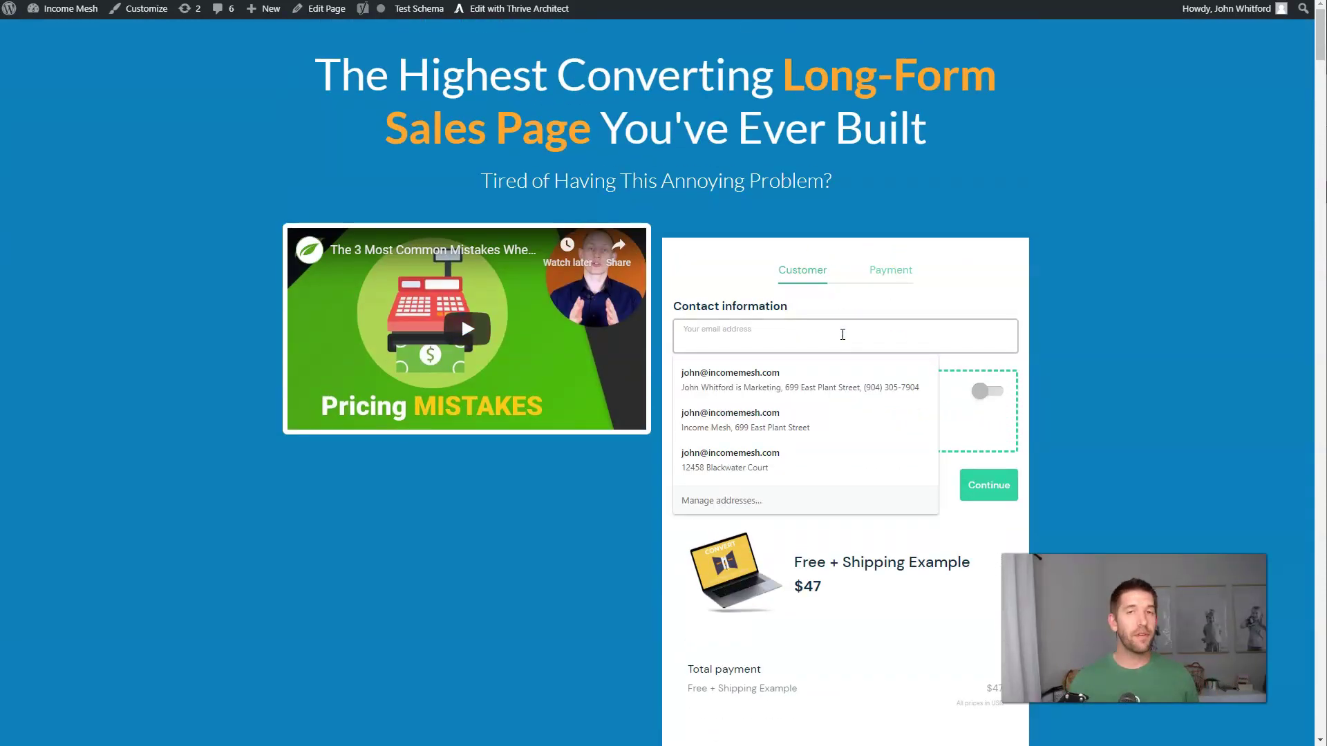
pyautogui.click(806, 361)
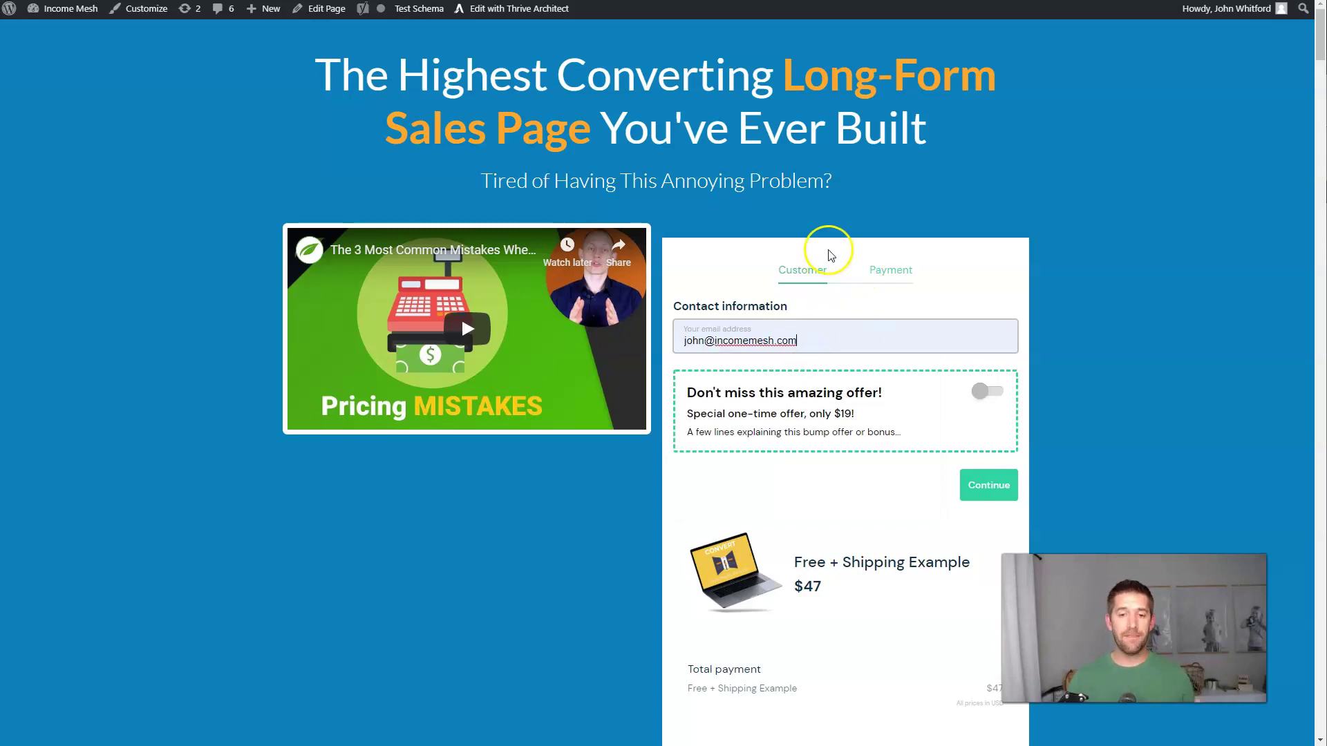
pyautogui.click(987, 484)
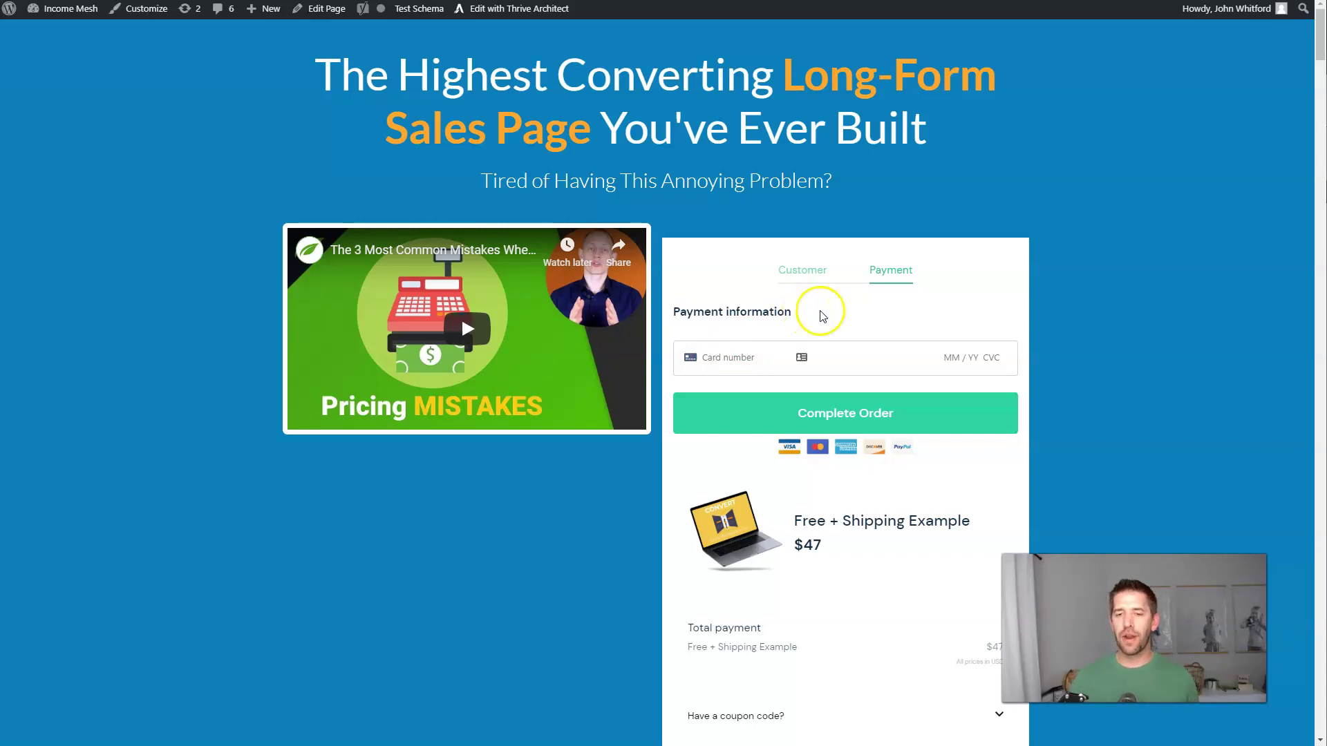
pyautogui.scroll(-5, 1025, 312)
pyautogui.scroll(5, 1022, 309)
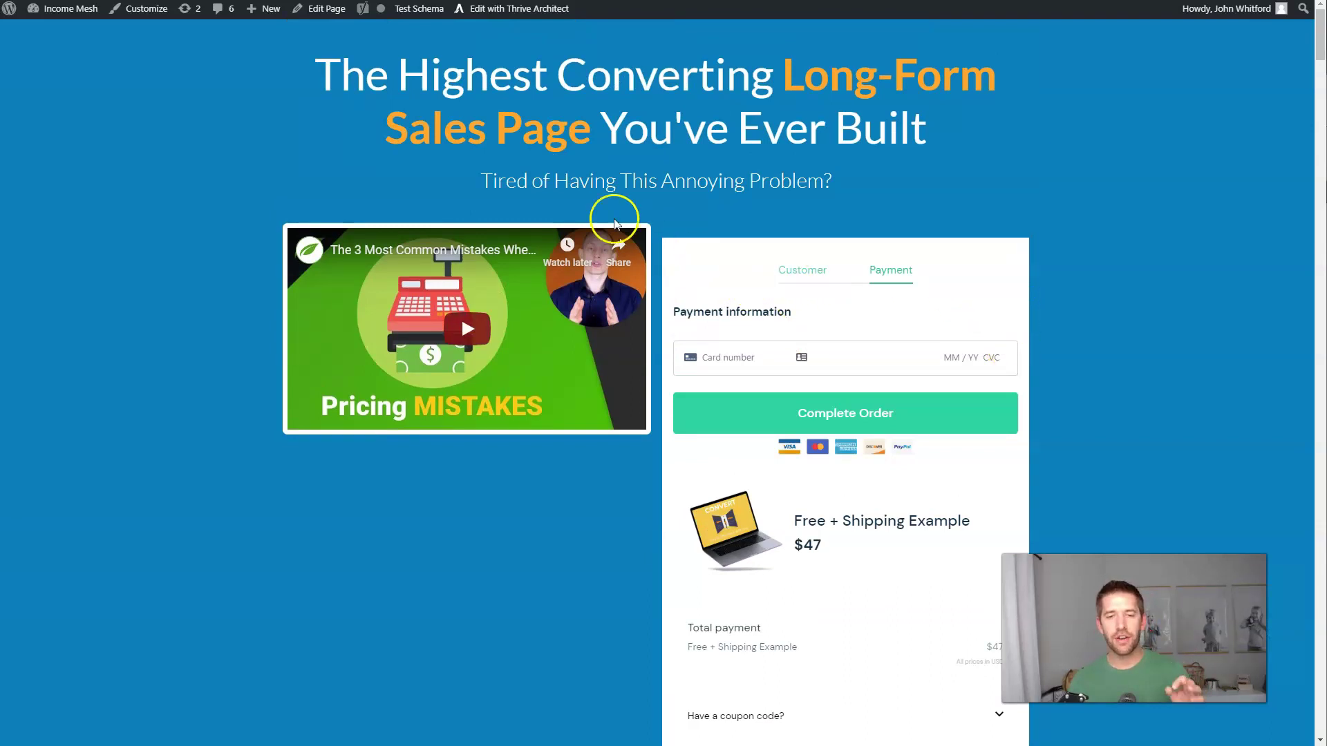
# Go from the sales page to the site's Resources Page showing the $1.99 ebook offer
pyautogui.click(76, 9)
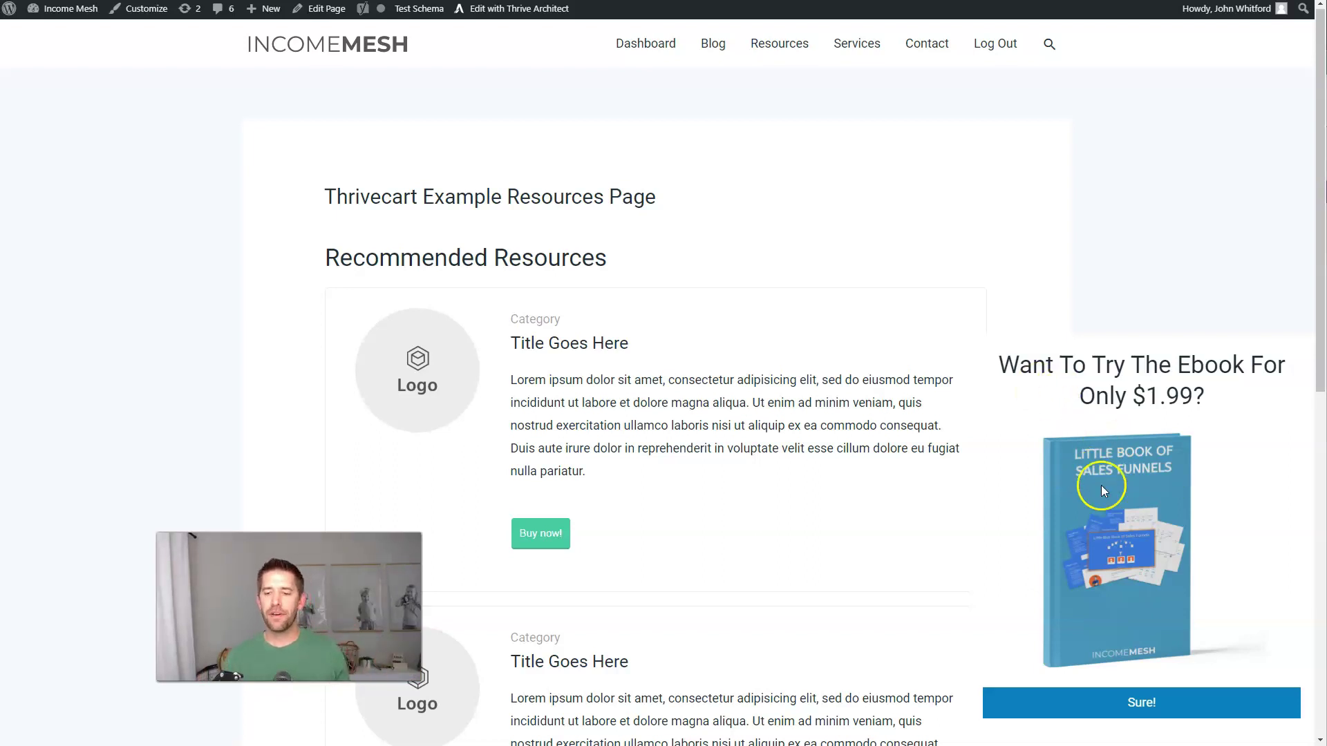
# Accept the Little Book of Sales Funnels offer to load the $47 Slide In checkout
pyautogui.click(1127, 703)
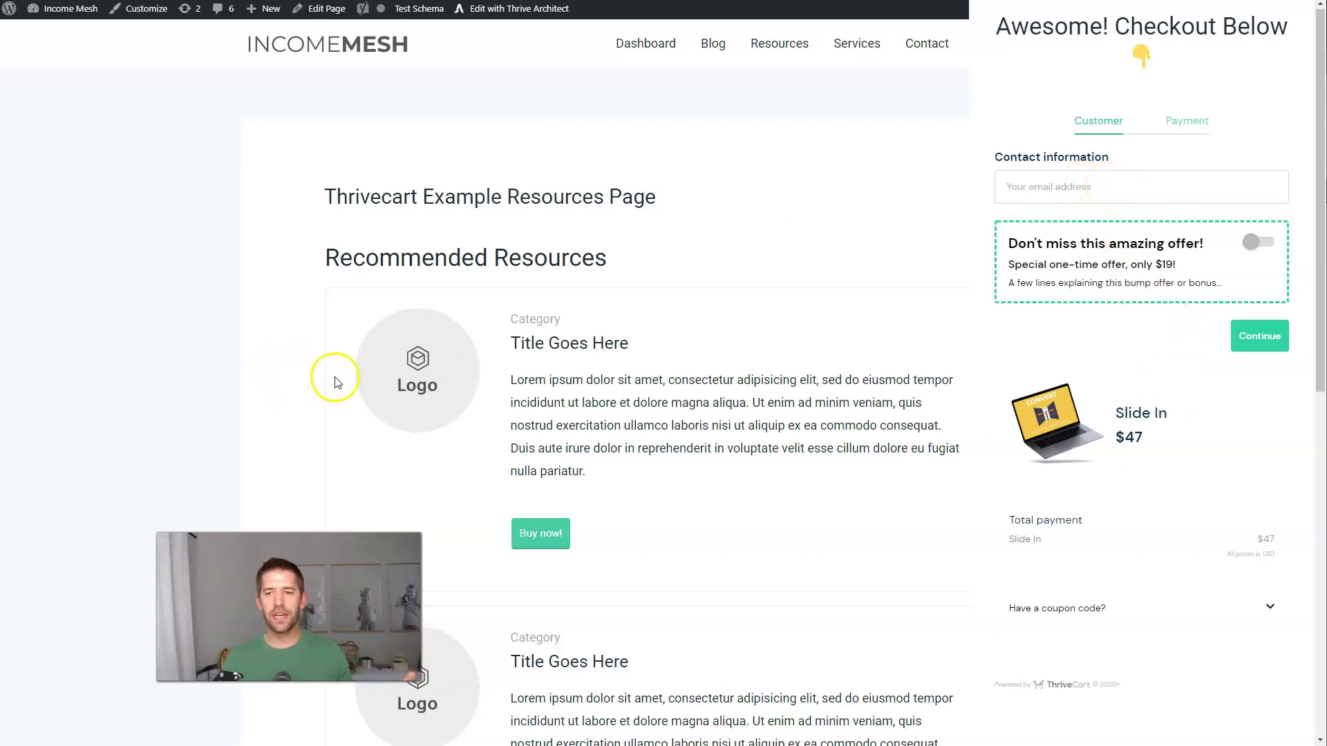
# Autofill the slide-in checkout's email and continue to its Payment step with the $47 total
pyautogui.click(1121, 200)
pyautogui.click(1134, 227)
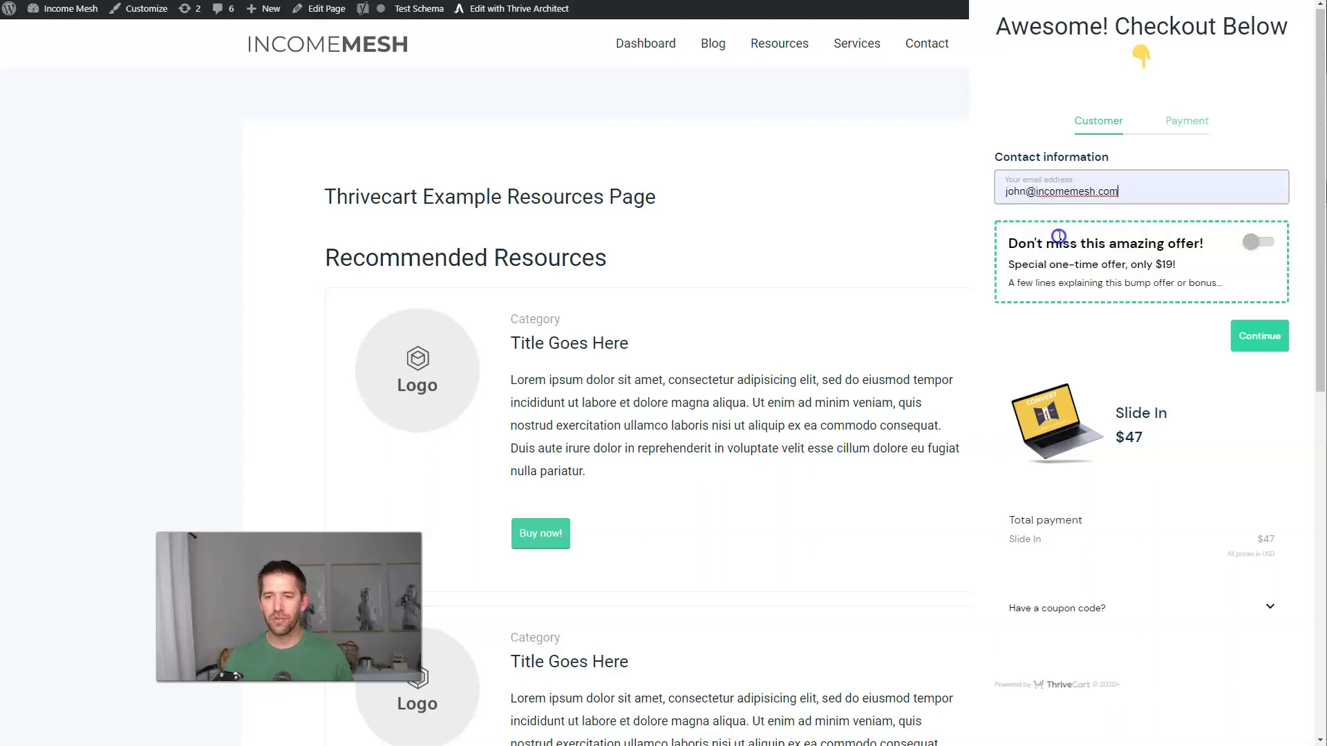
pyautogui.click(1259, 337)
pyautogui.scroll(-4, 1200, 400)
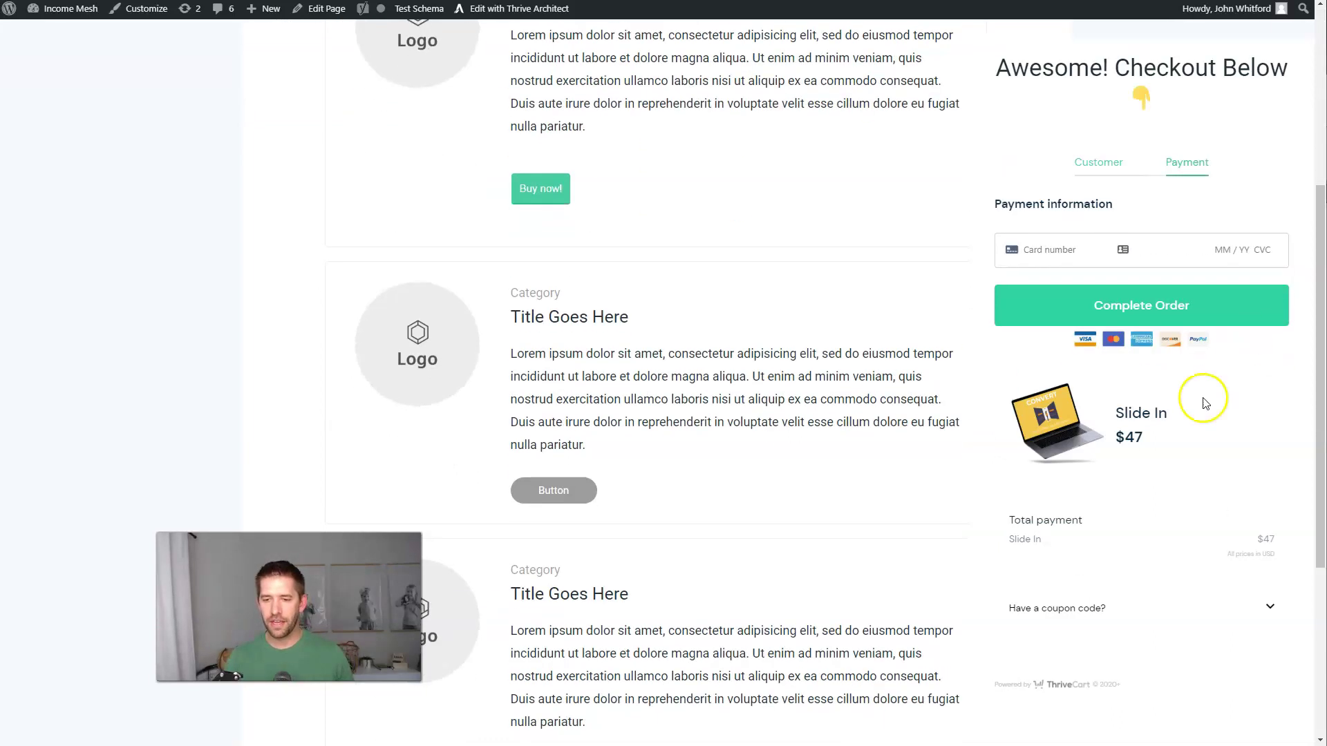
pyautogui.scroll(4, 890, 421)
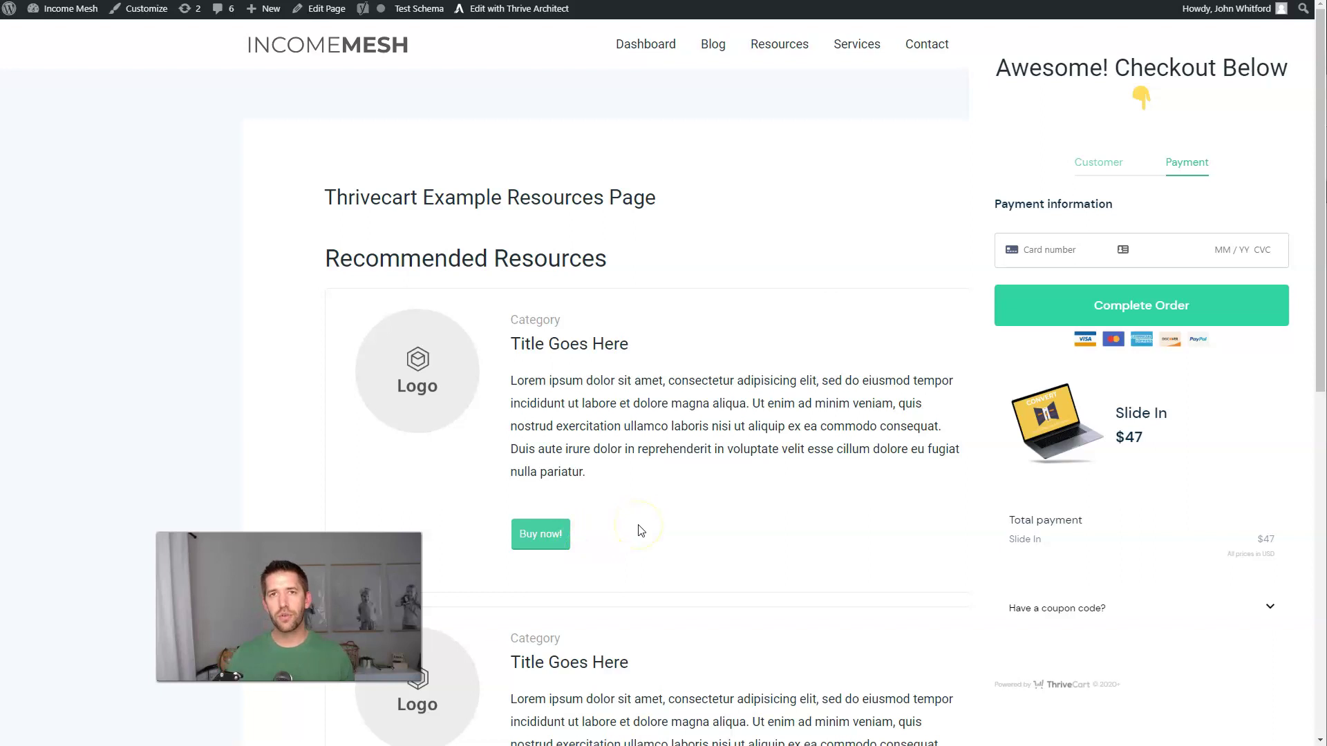
# Reload the resources page and open the pop-up checkout for Pop Up for Resource Page
pyautogui.click(531, 535)
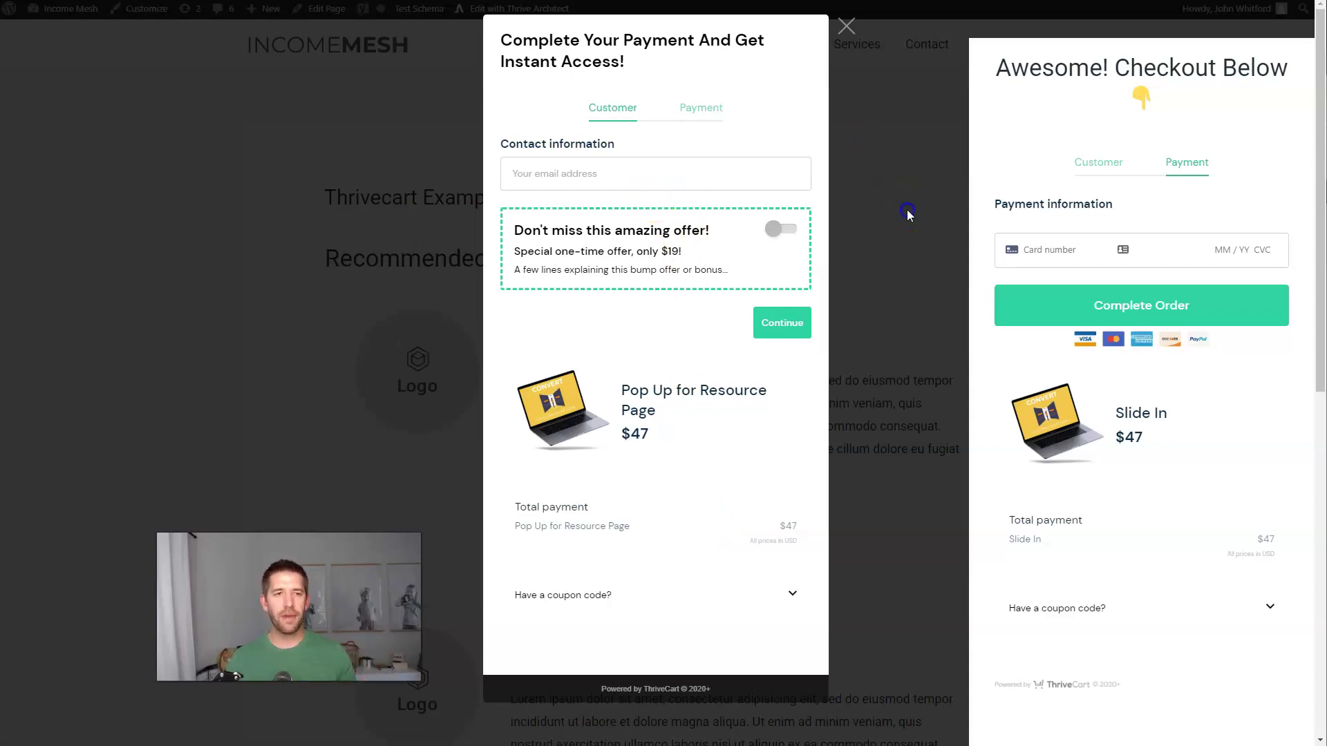
pyautogui.click(844, 25)
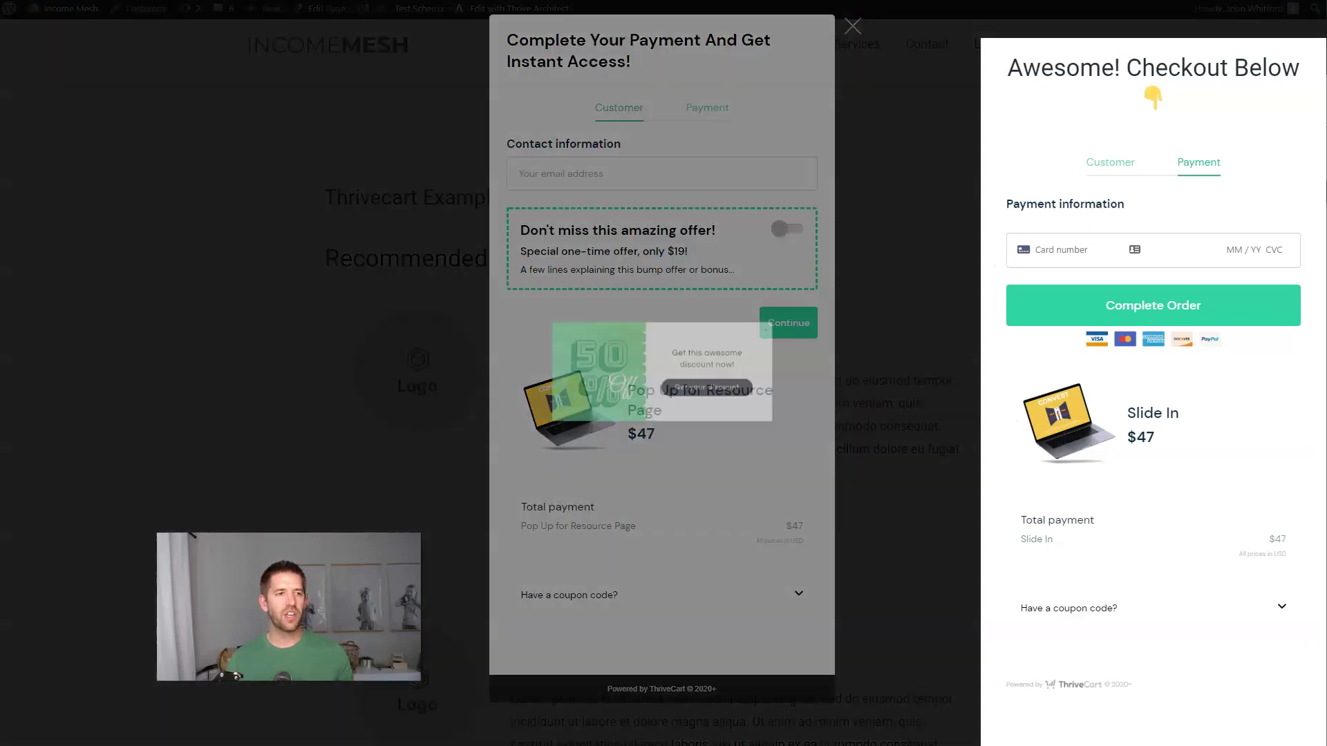
pyautogui.click(54, 10)
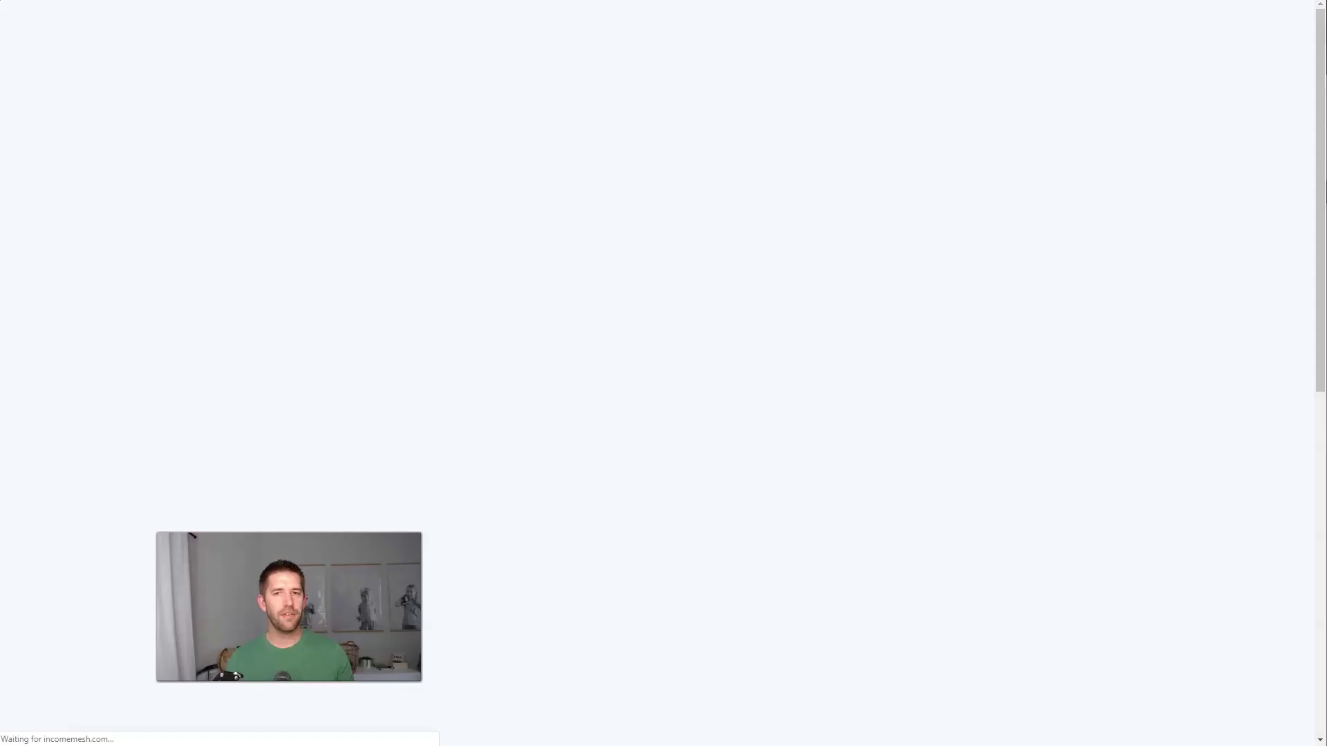
pyautogui.click(538, 545)
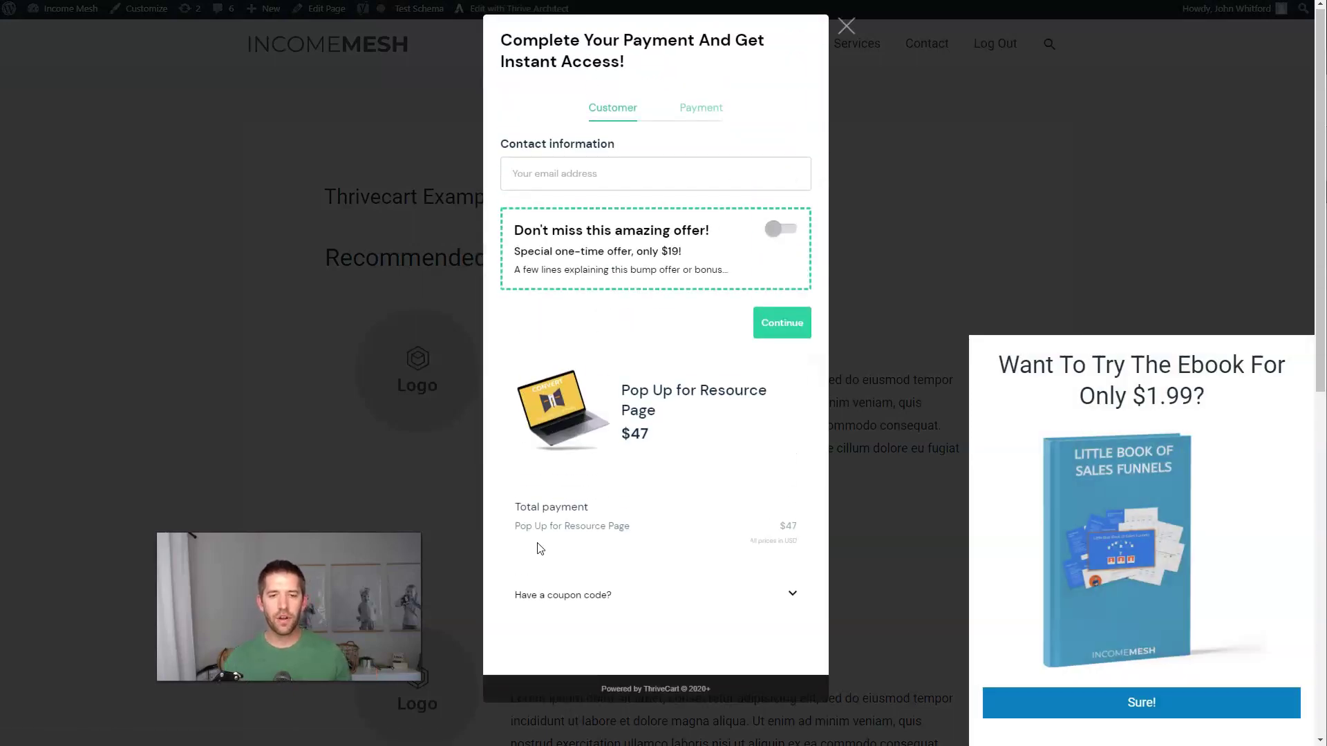
# Autofill the email from a saved entry, continue to Payment, and fill in a saved card
pyautogui.click(573, 174)
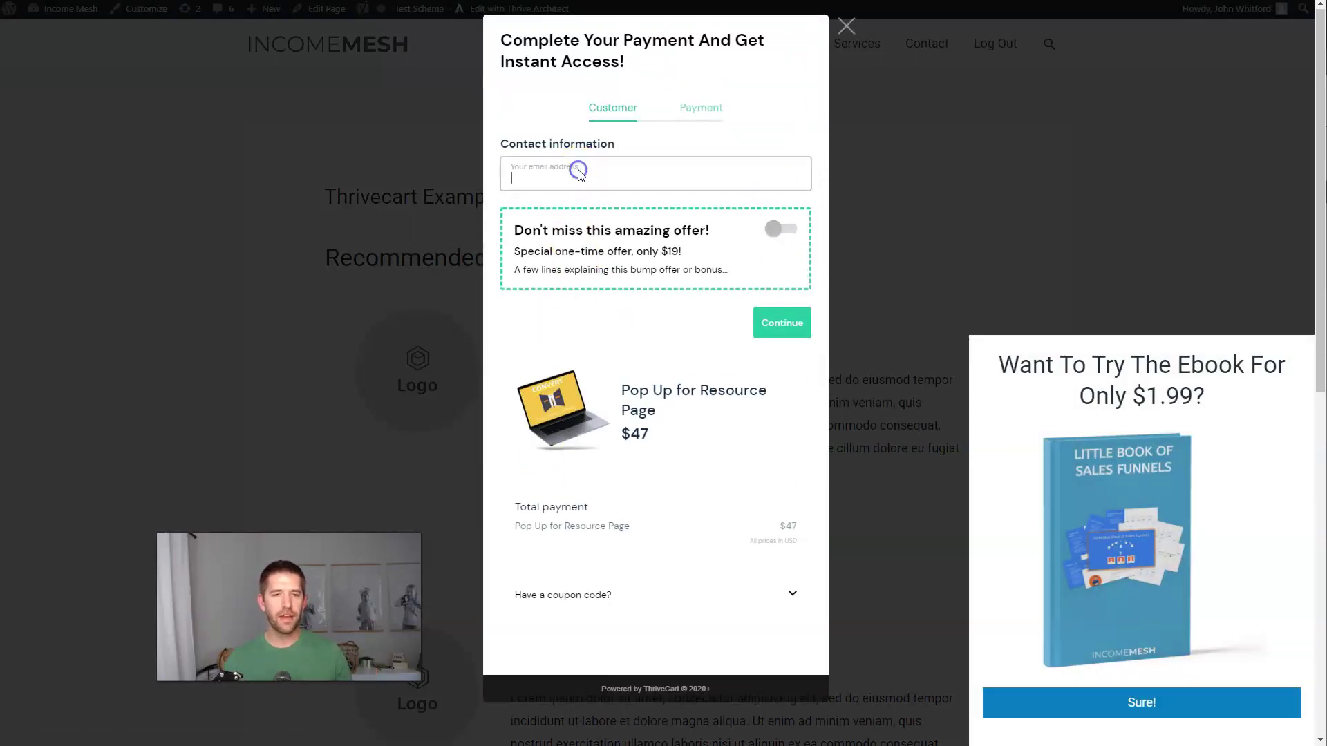
pyautogui.click(559, 215)
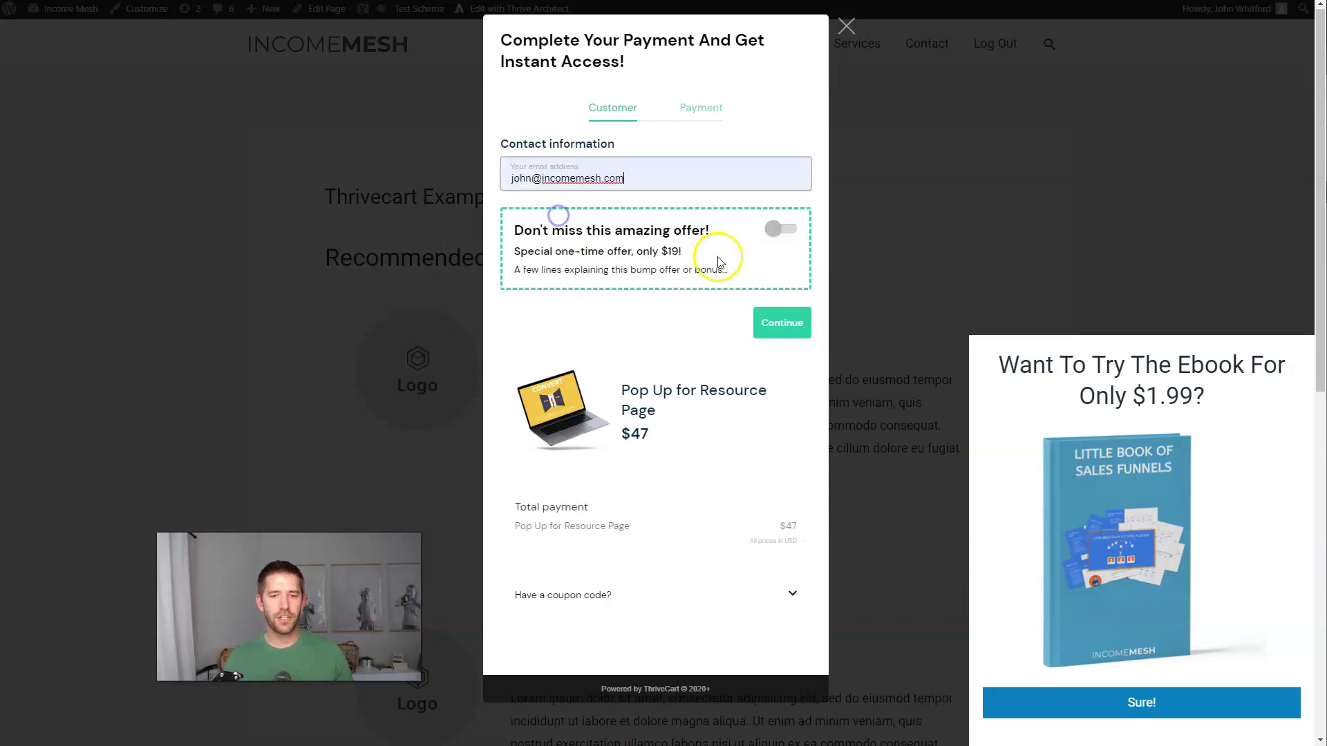
pyautogui.click(782, 329)
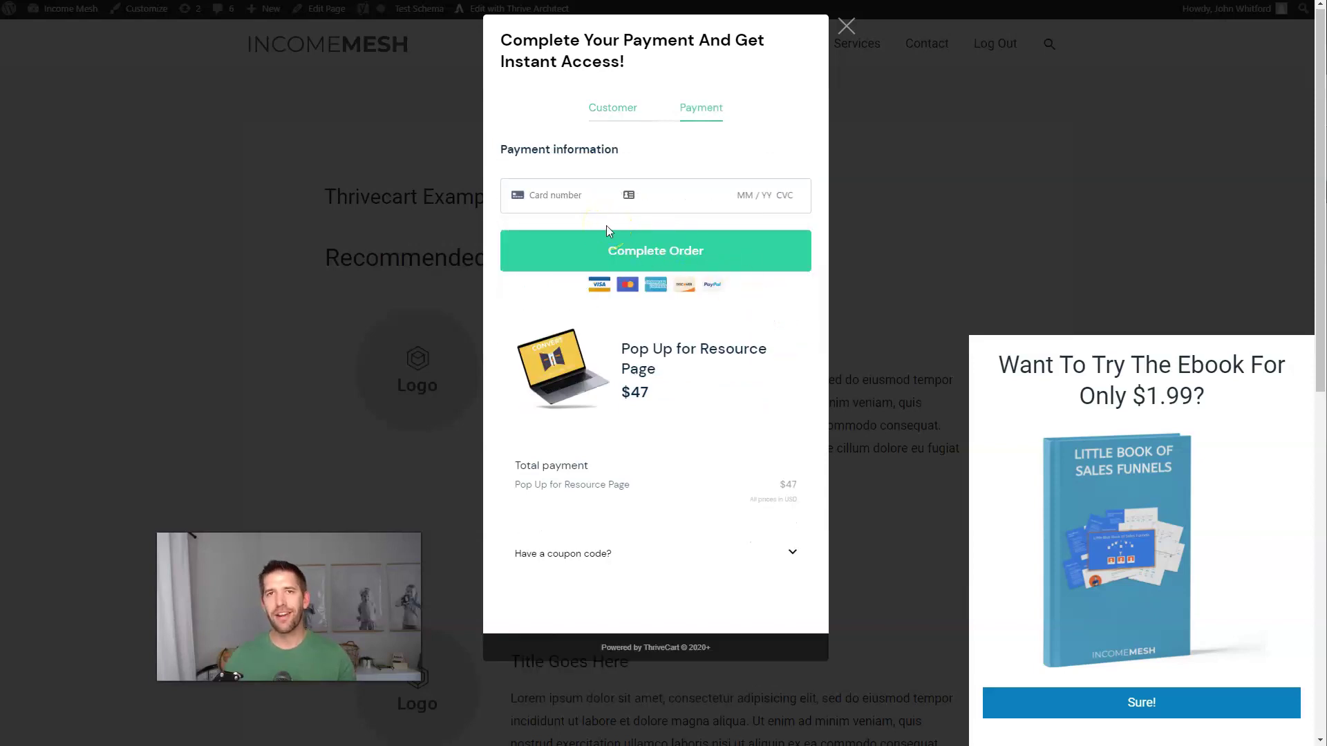
pyautogui.click(539, 197)
pyautogui.click(672, 148)
pyautogui.click(570, 202)
pyautogui.click(575, 220)
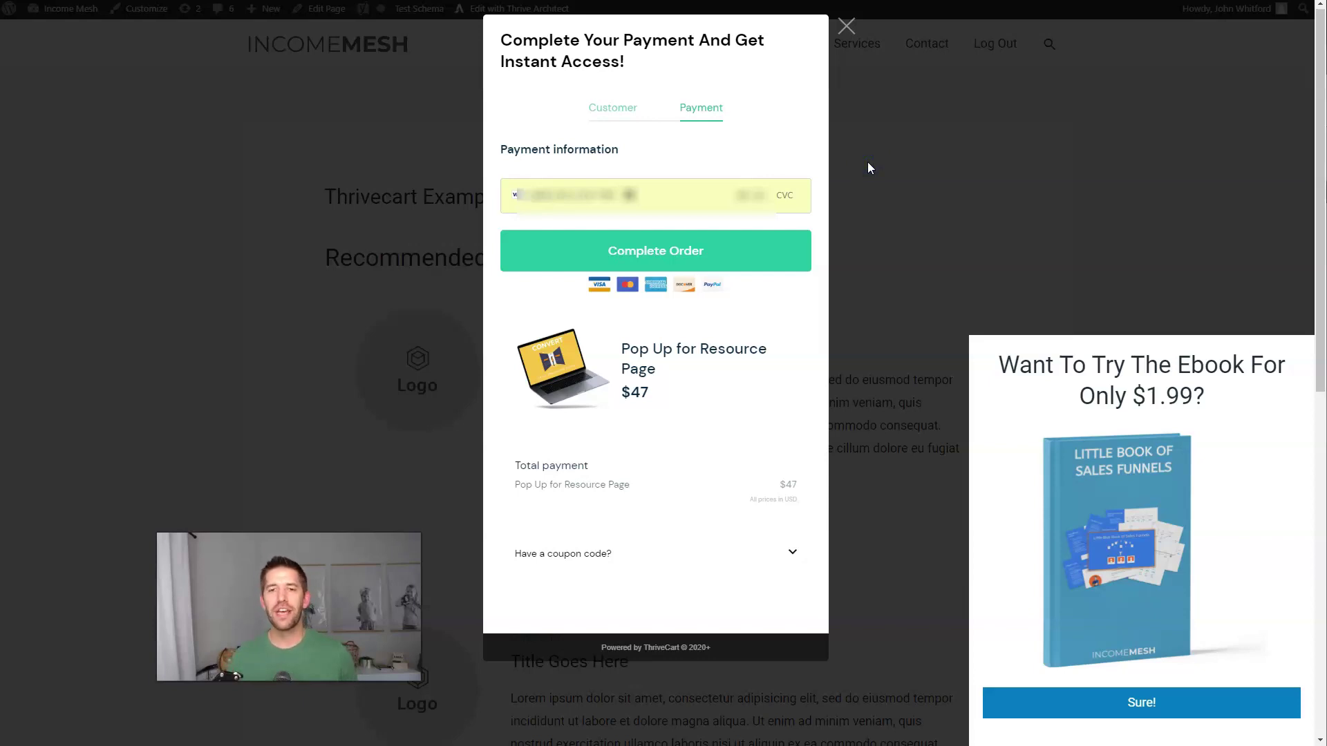
# Close the pop-up checkout and trigger the 50% Off exit-intent discount offer
pyautogui.click(848, 29)
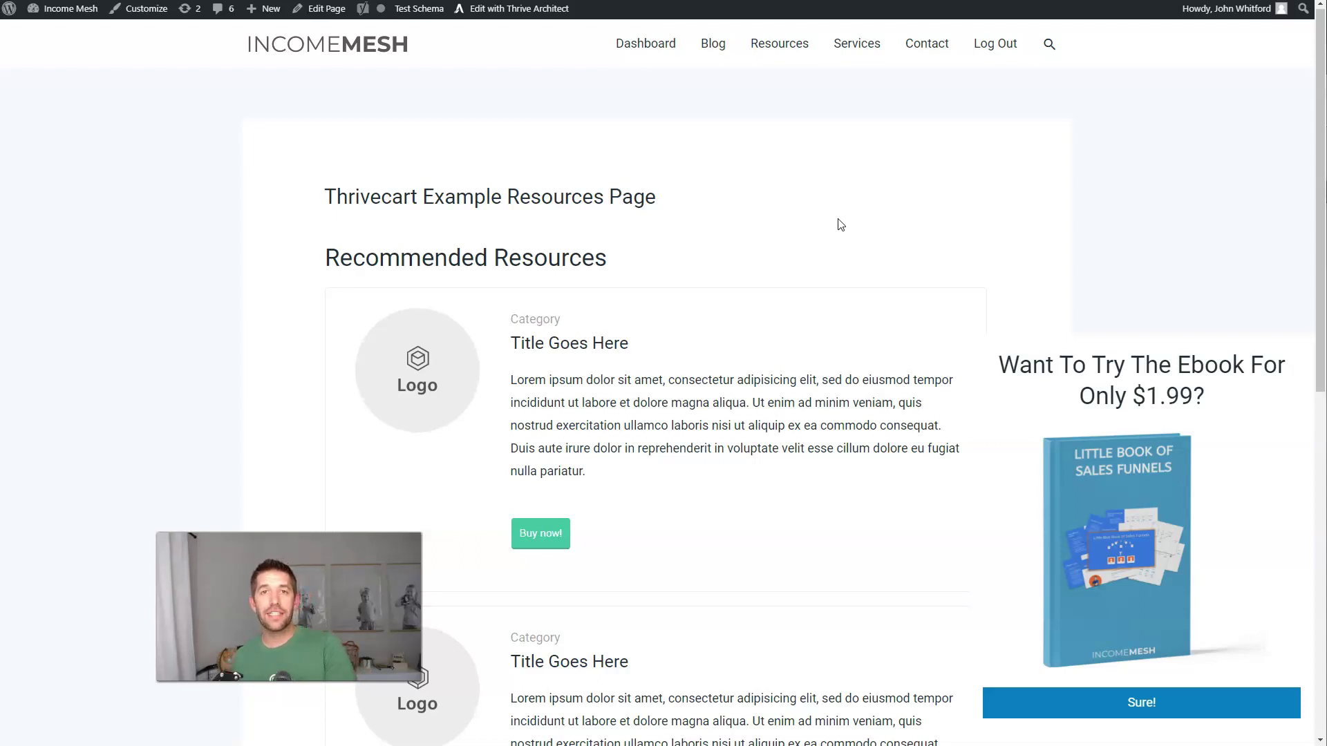
pyautogui.click(825, 261)
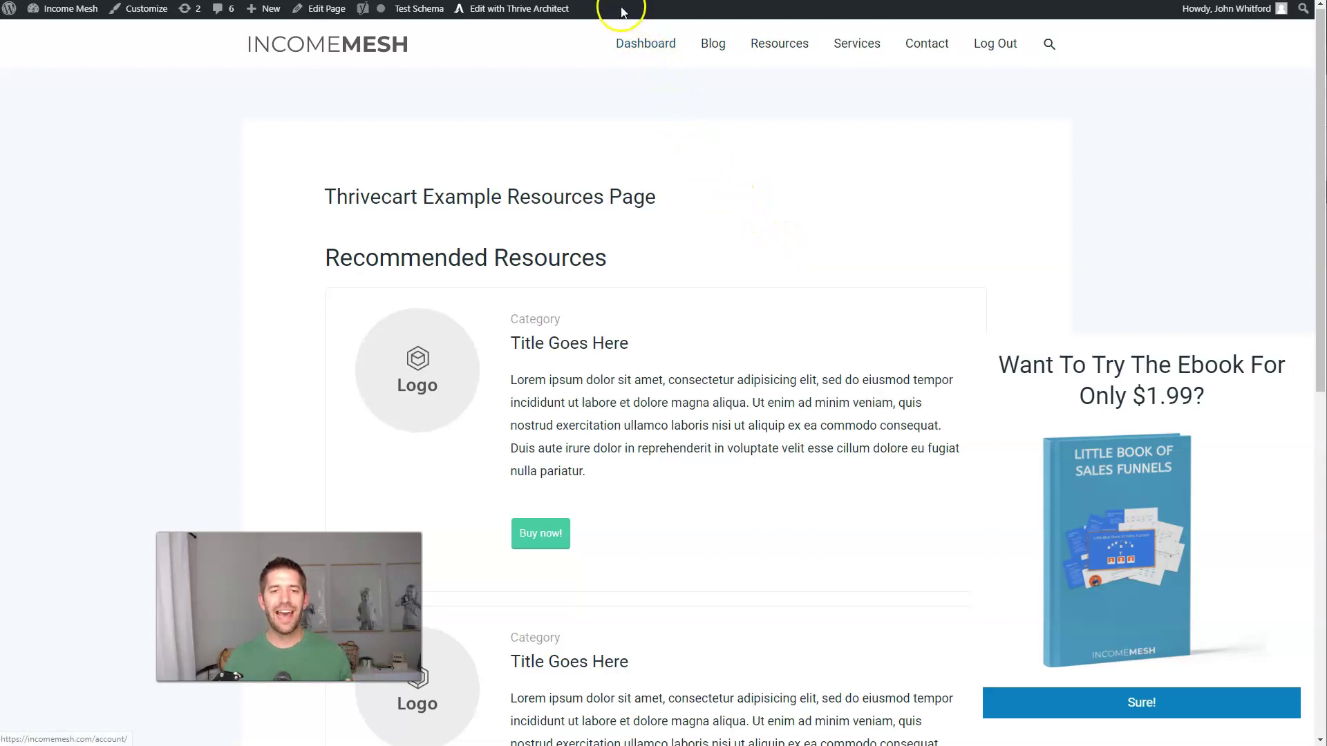
pyautogui.moveTo(622, 2)
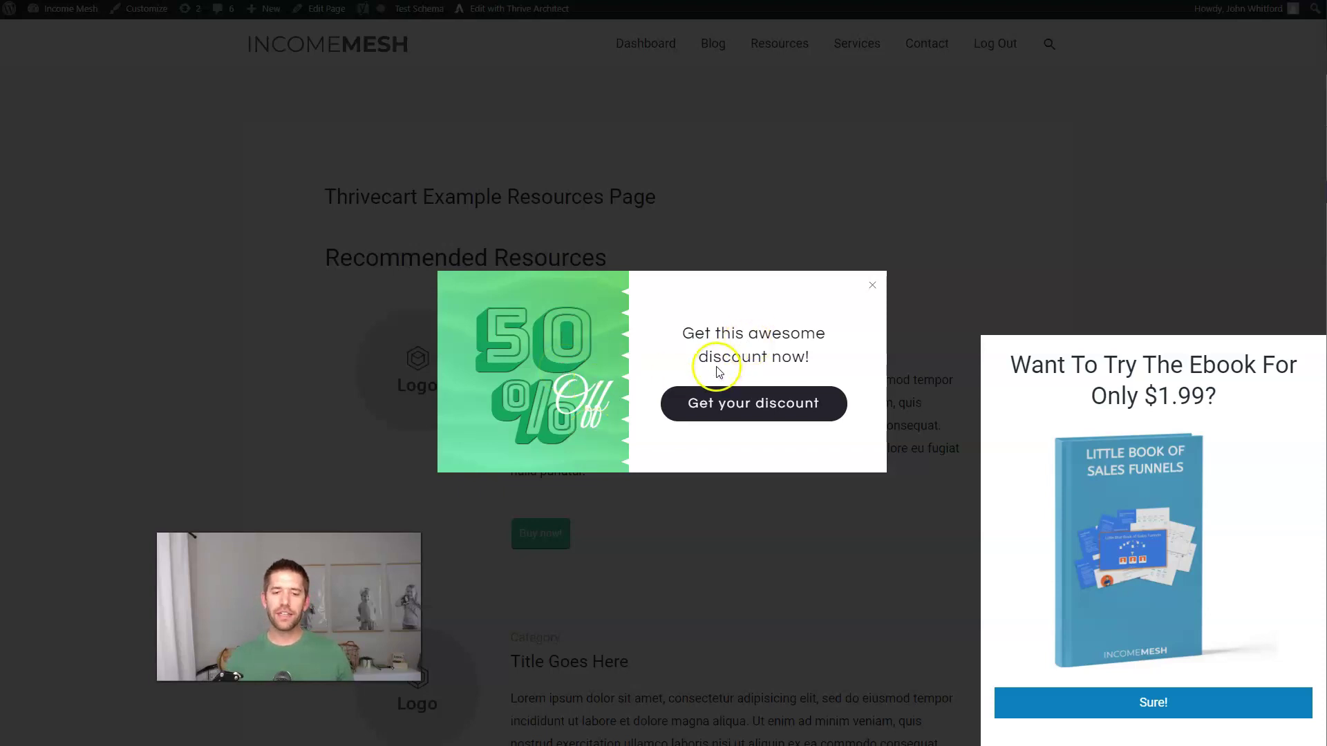
# Claim the discount to open the Complete Your Order checkout for Thrivecart tutorial - Pop Up Sale
pyautogui.click(695, 412)
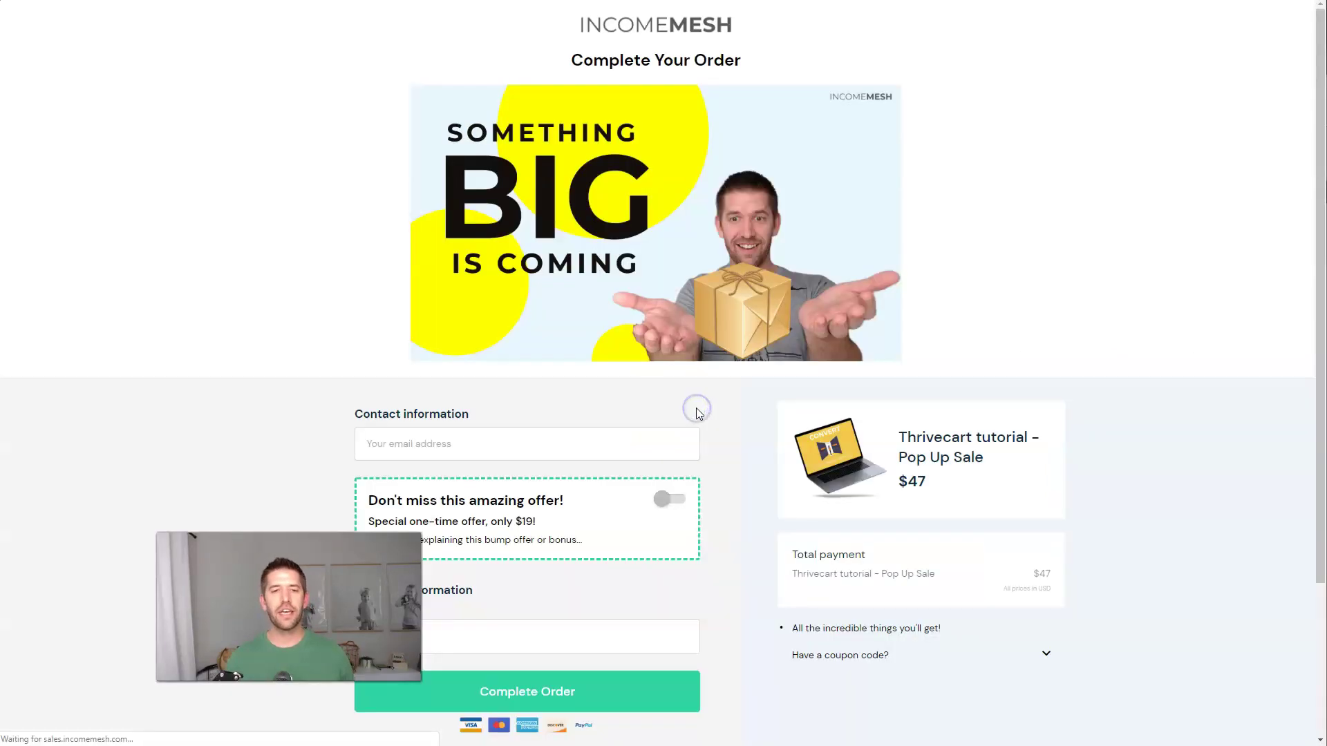
pyautogui.scroll(-3, 736, 404)
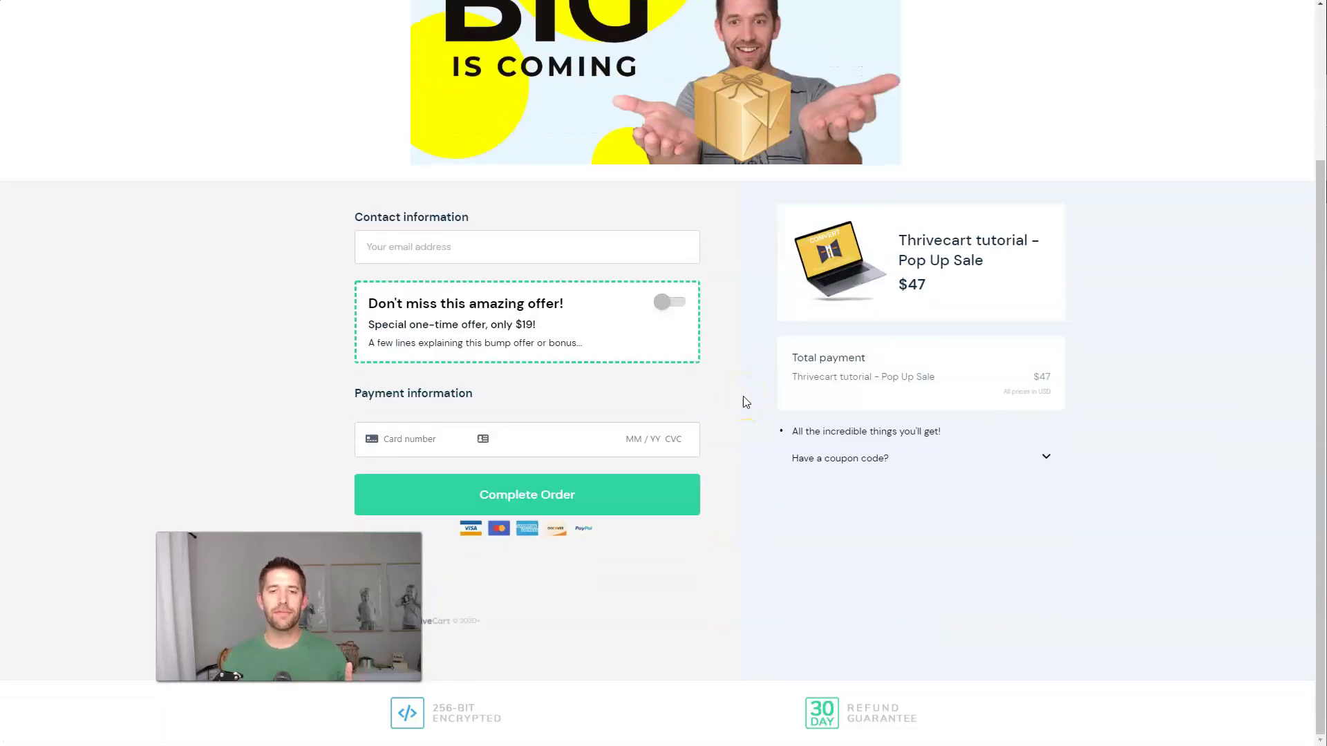
pyautogui.scroll(3, 744, 400)
pyautogui.moveTo(784, 243); pyautogui.dragTo(1011, 189)
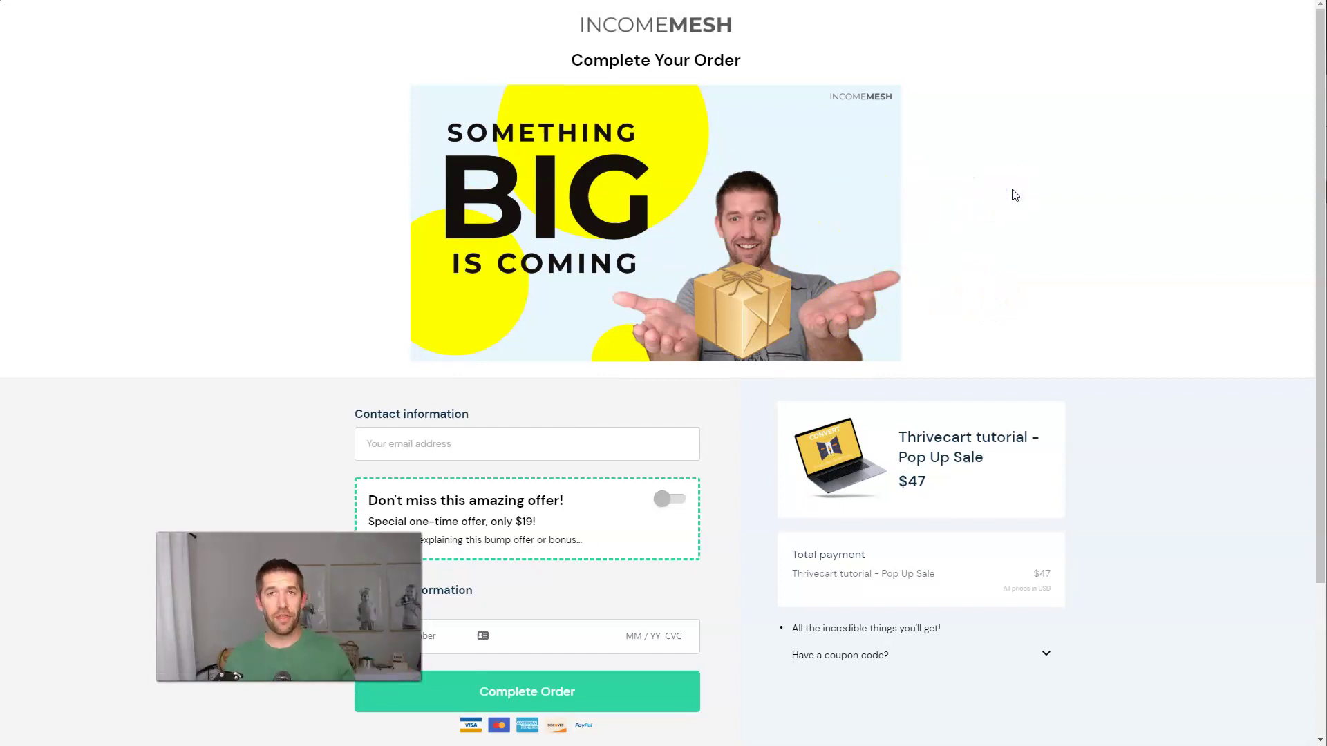
pyautogui.click(616, 86)
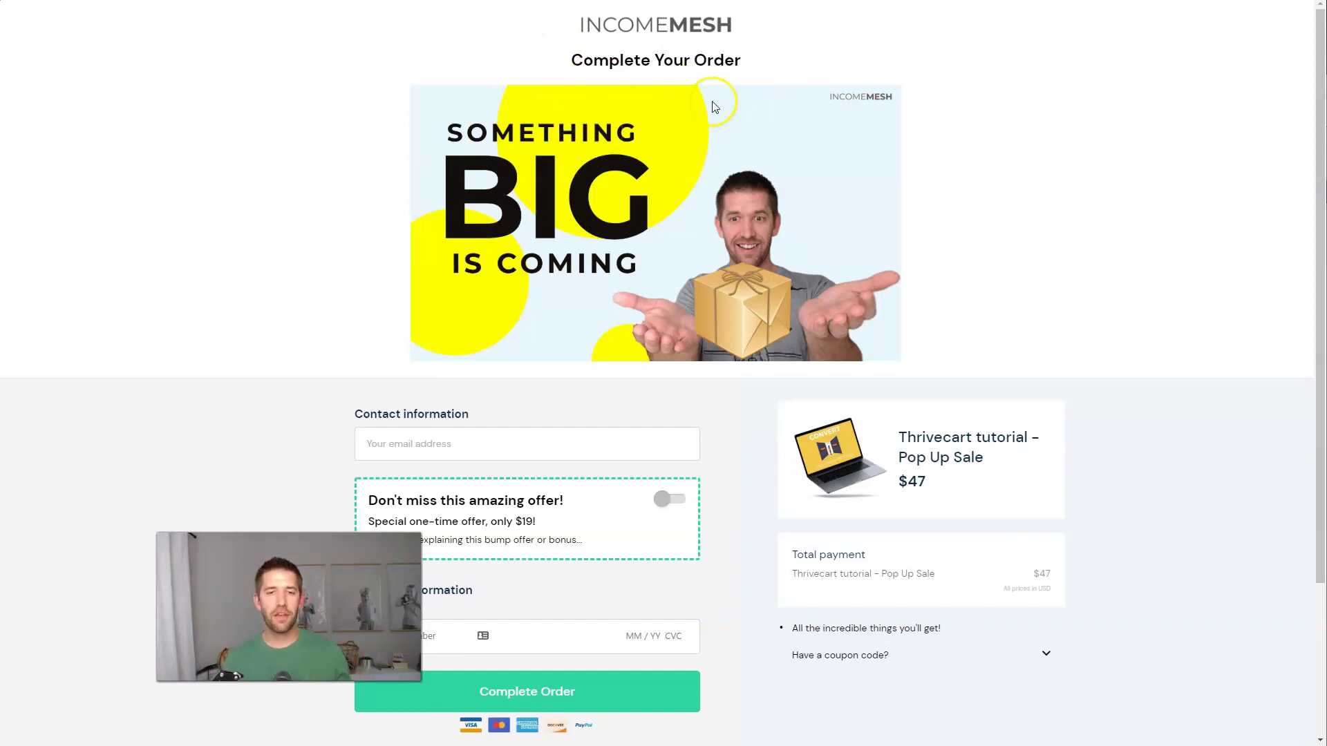
pyautogui.scroll(-3, 626, 125)
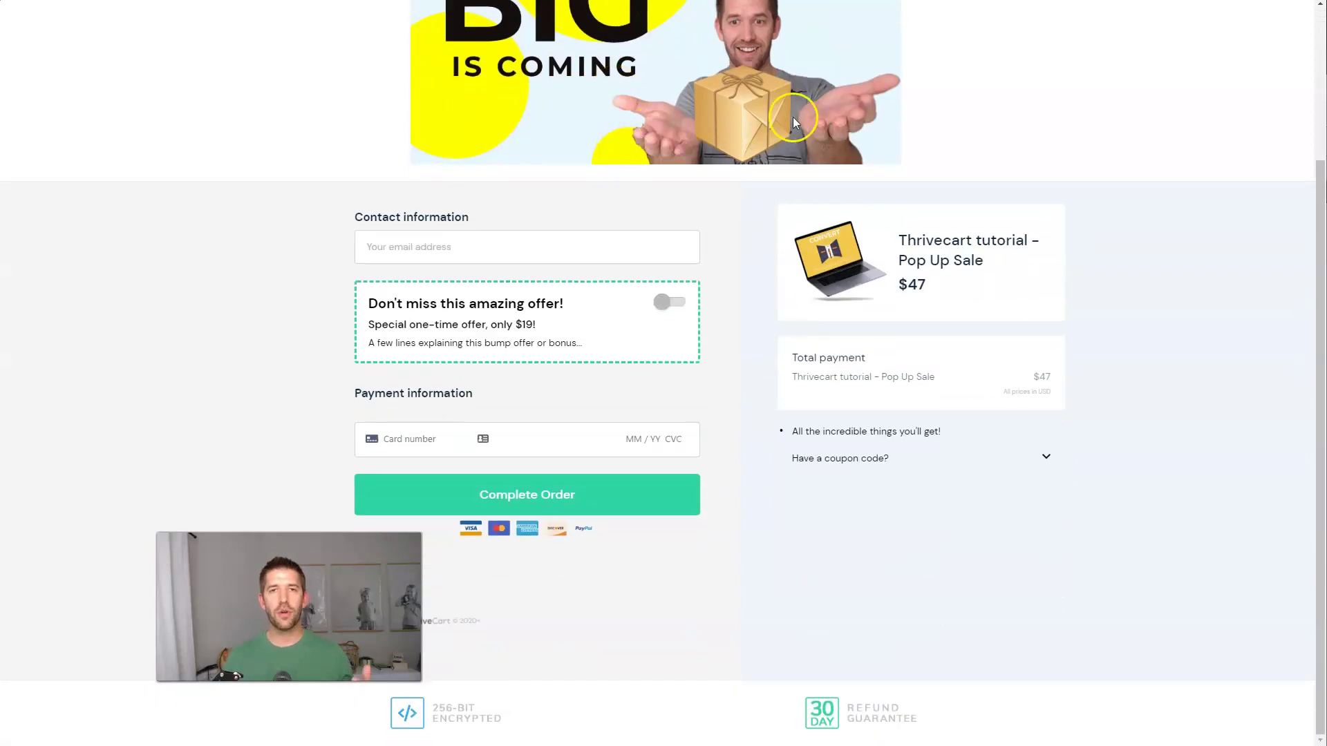
pyautogui.scroll(2, 793, 117)
pyautogui.scroll(-2, 524, 301)
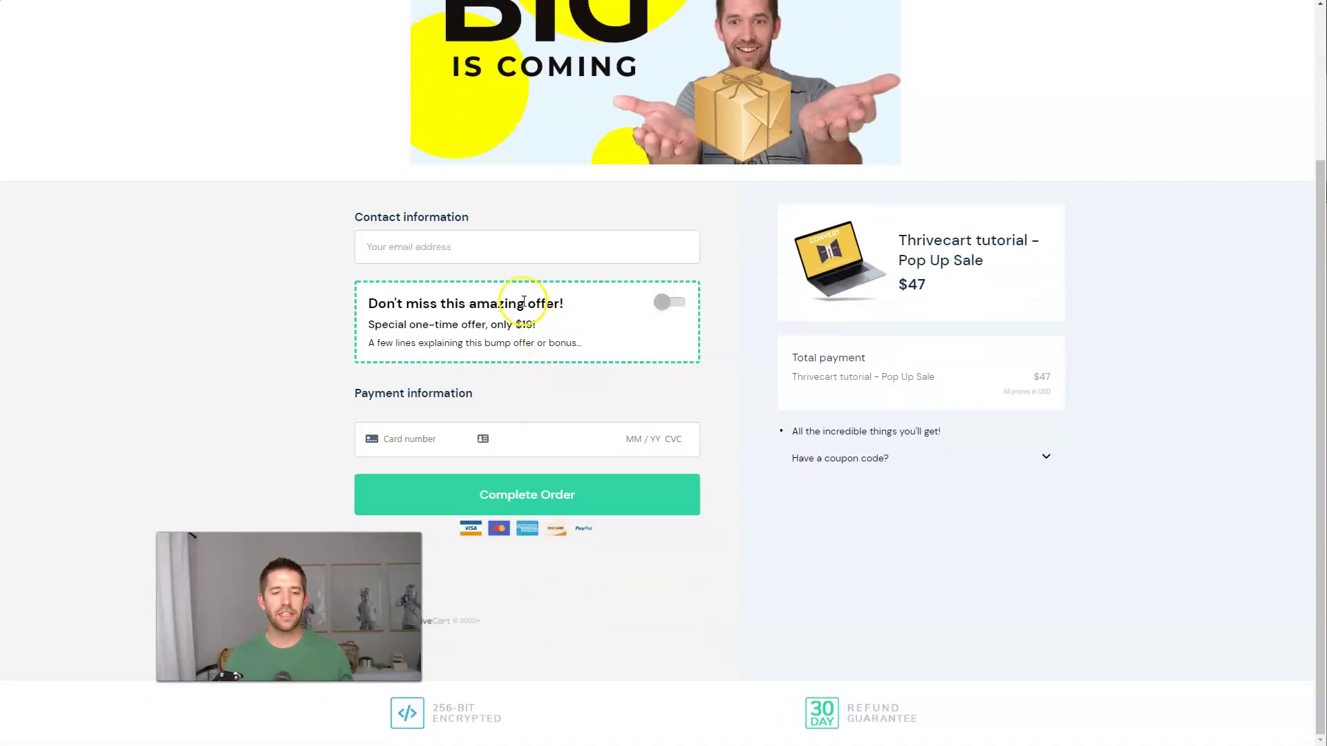
# Autofill the customer's email and toggle the $19 one-time offer on, then back off
pyautogui.click(507, 255)
pyautogui.click(425, 311)
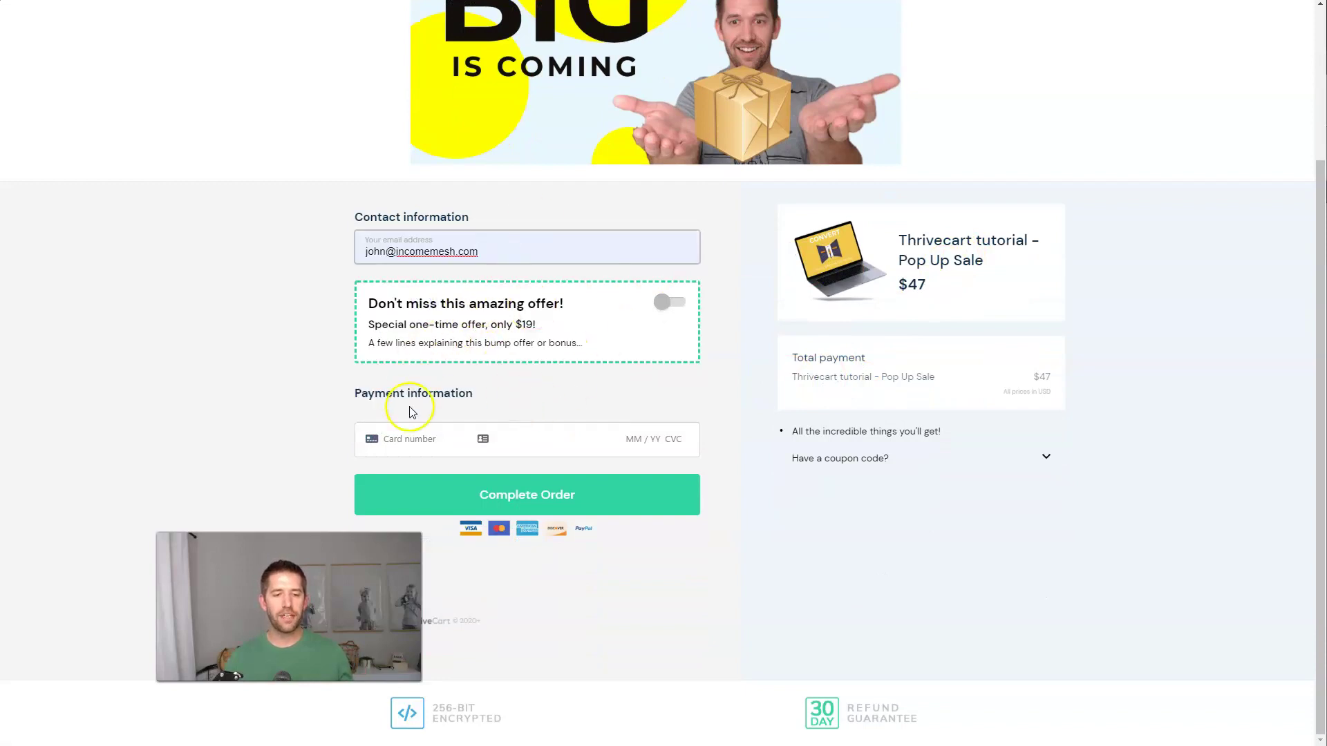
pyautogui.click(667, 303)
pyautogui.click(668, 302)
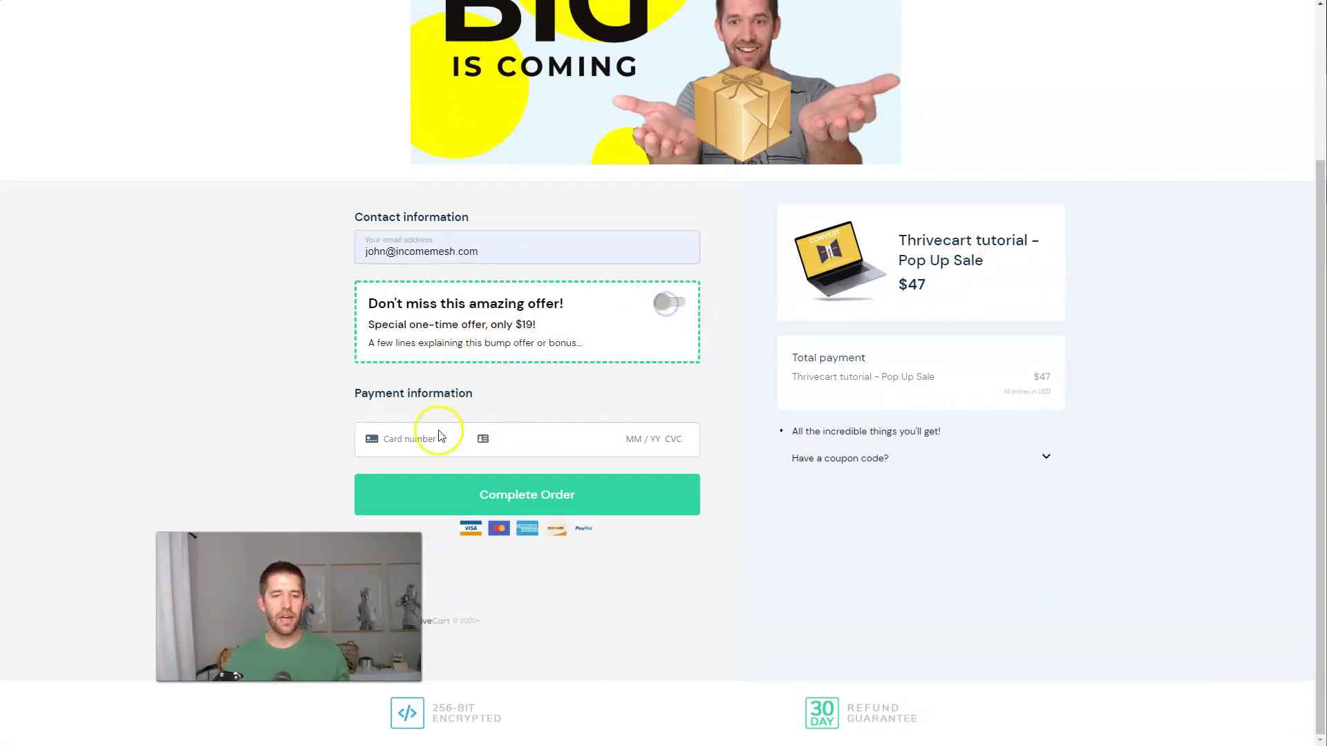